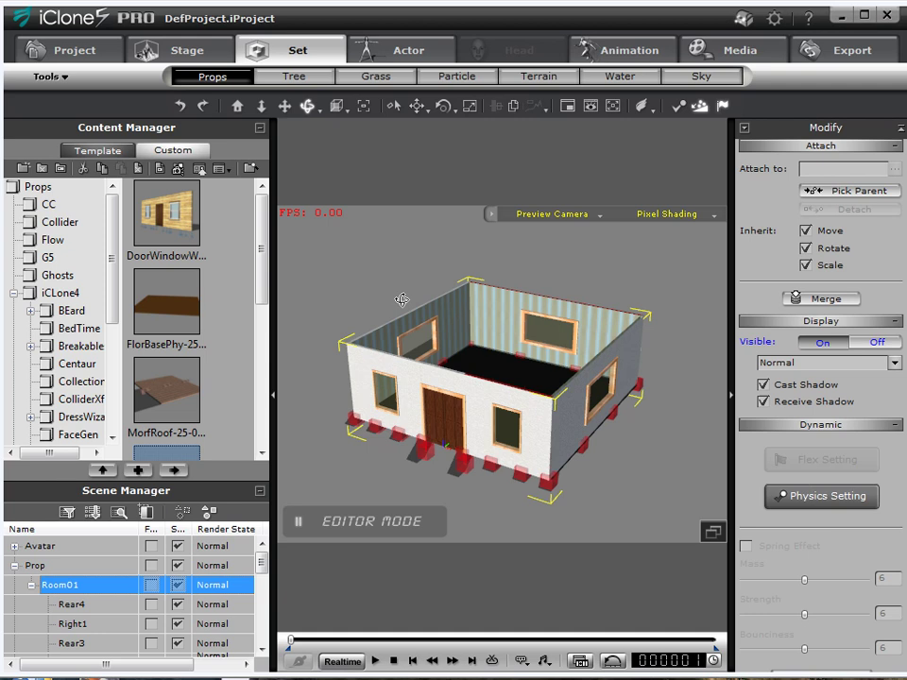
Examine the Room01 building from above, underneath and close up at the red bone handles along its base.
click(262, 105)
drag(399, 294, 474, 331)
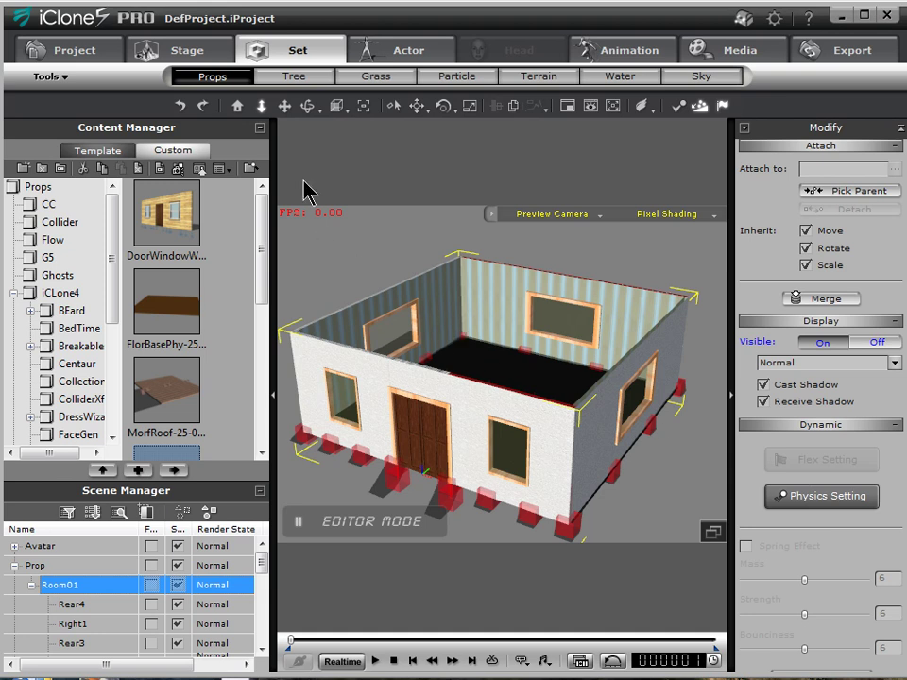
click(307, 107)
drag(330, 364, 471, 235)
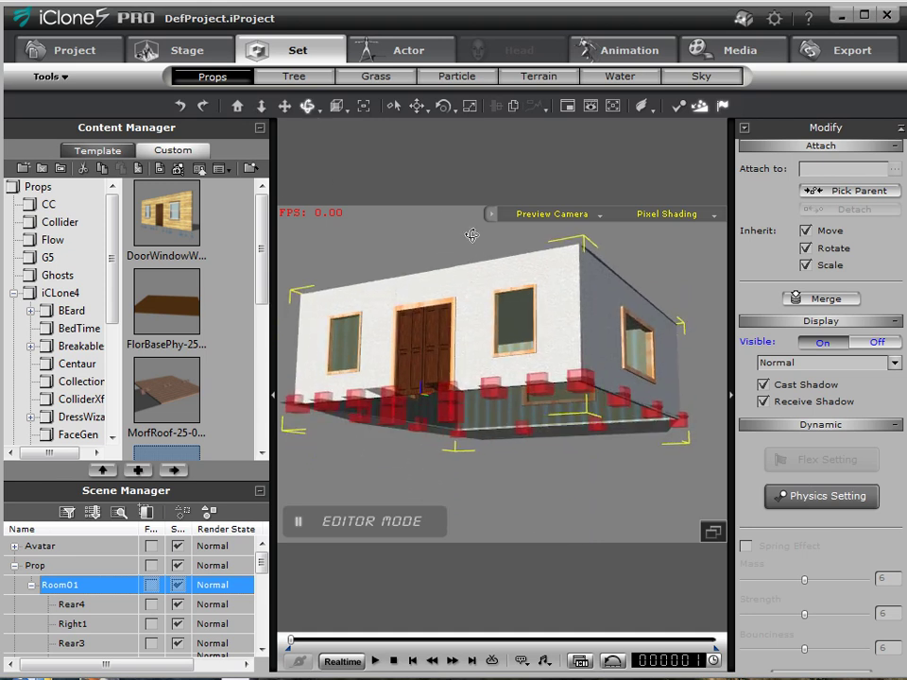
click(261, 106)
drag(430, 365, 496, 35)
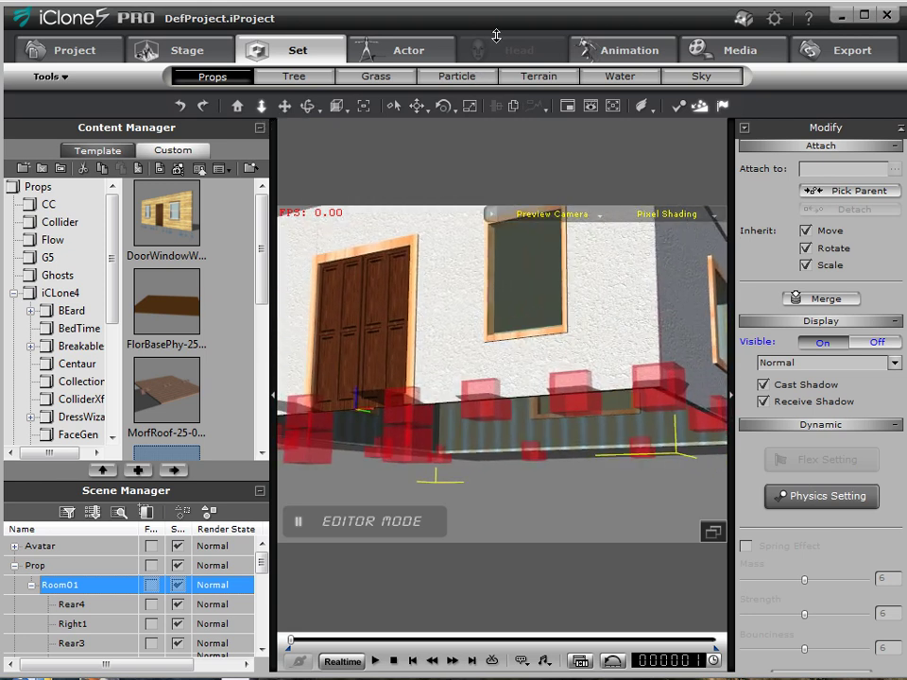
drag(487, 358, 482, 317)
drag(510, 387, 508, 260)
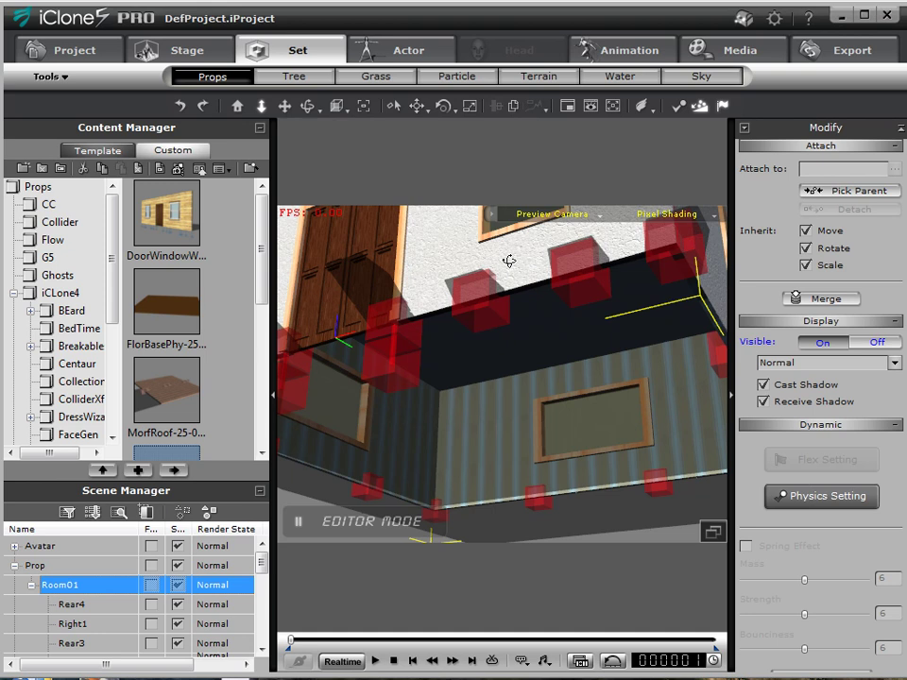
drag(509, 261, 547, 567)
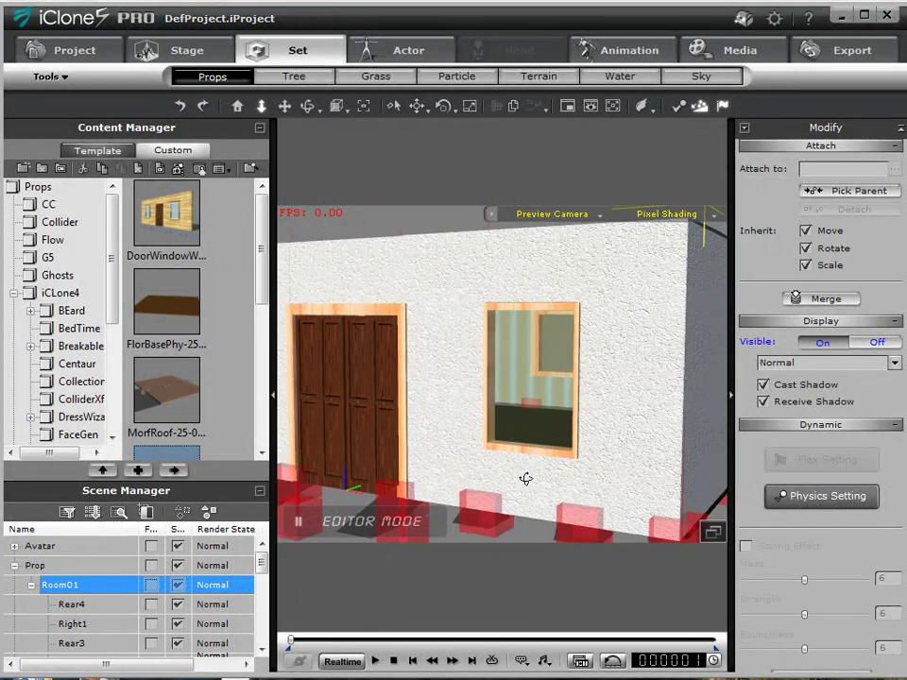
click(262, 106)
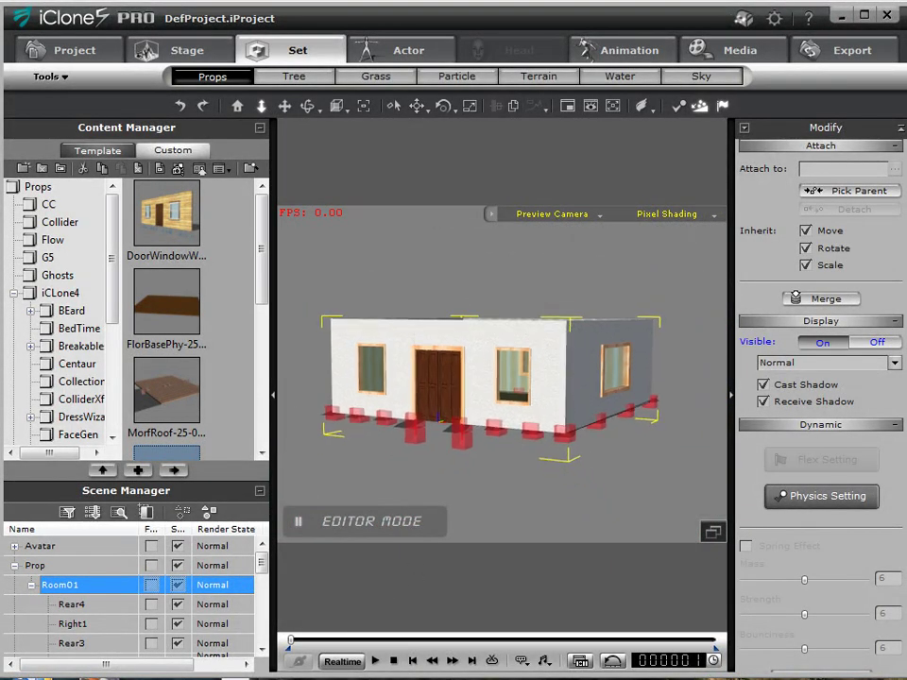
At frame 108, scale Room01 to about 118.7 in X and 98.9 in Z.
drag(291, 643, 318, 649)
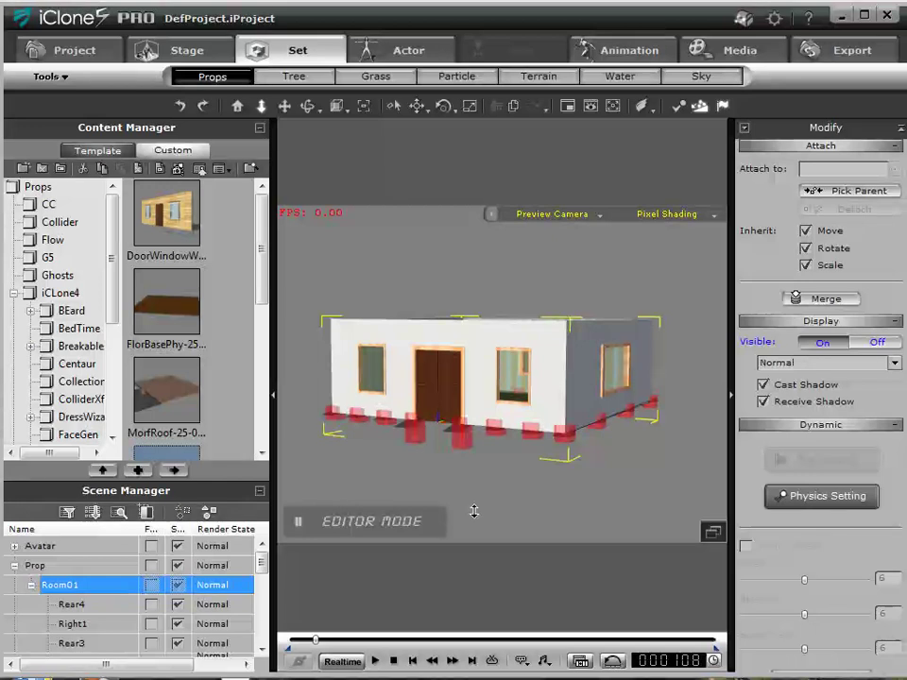
click(470, 107)
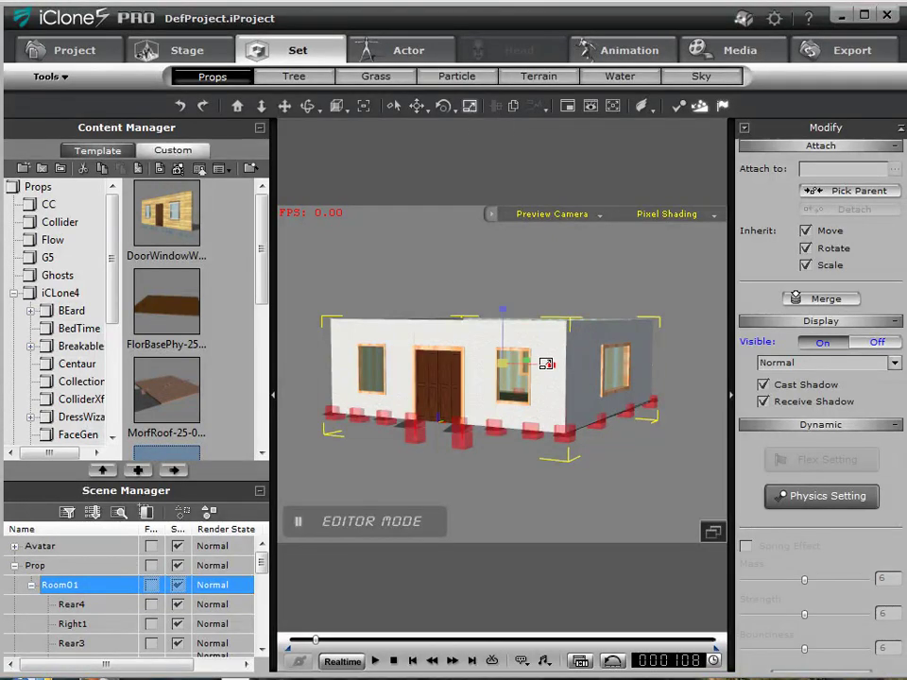
drag(550, 366, 572, 385)
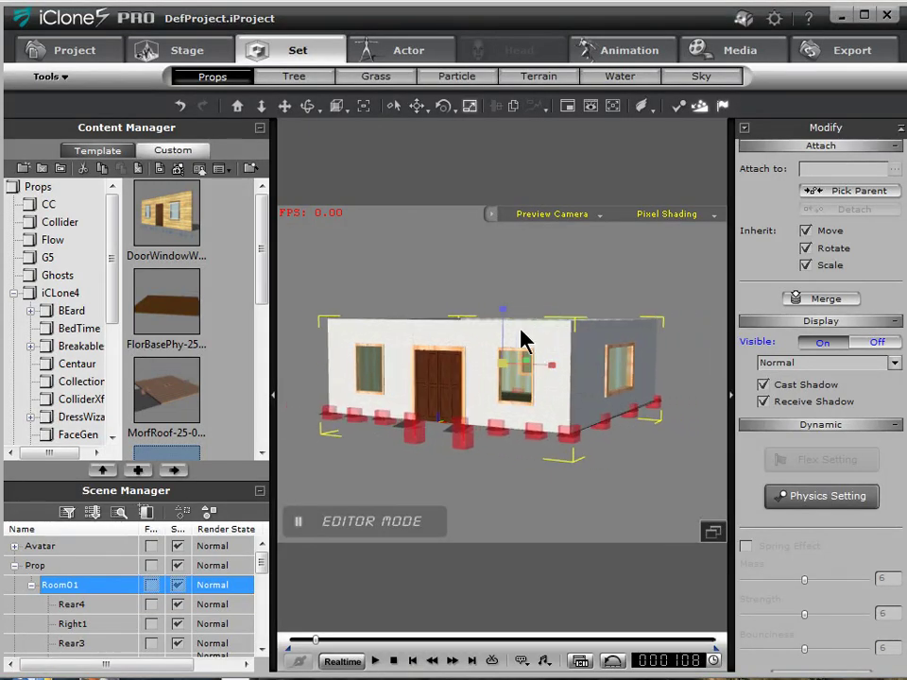
mouse_move(501, 305)
mouse_down()
mouse_move(502, 218)
mouse_move(497, 303)
mouse_up()
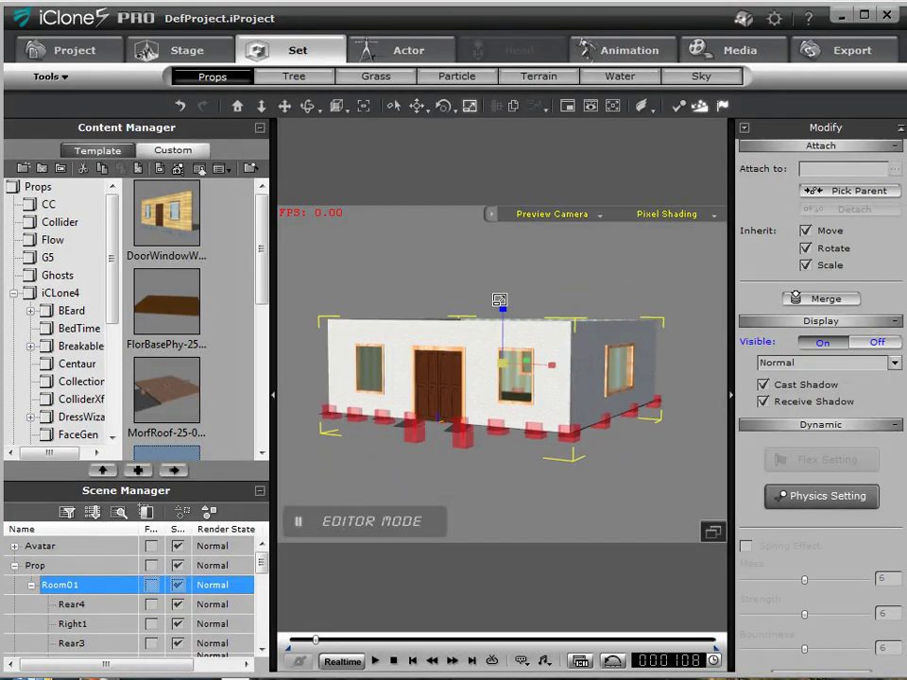
drag(546, 363, 578, 371)
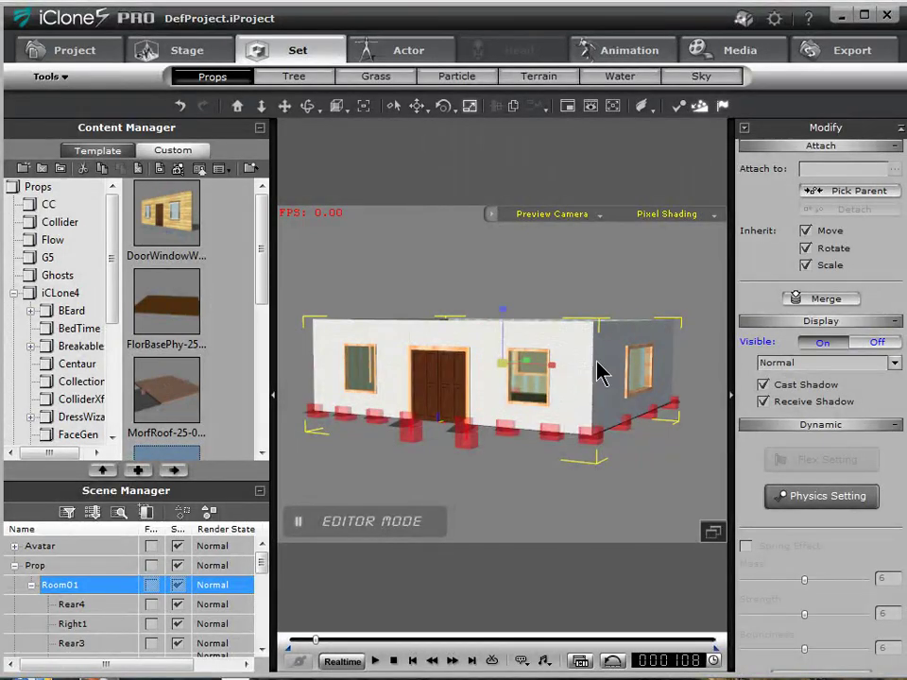
Set Room01's pivot to the lower centre quick-set point and scale the building to about 101.4 in Z.
click(746, 130)
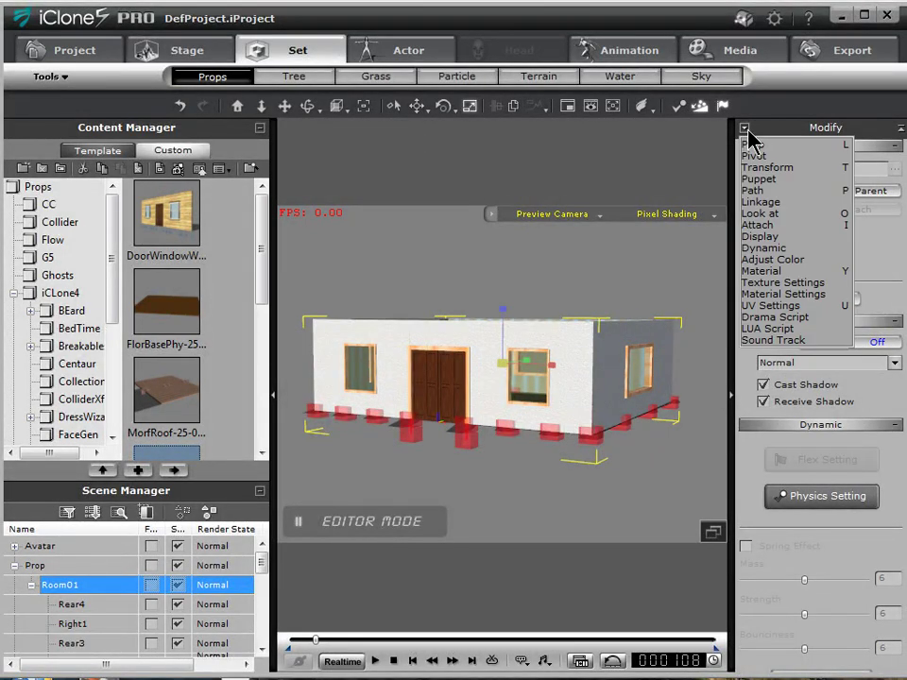
click(755, 153)
click(822, 243)
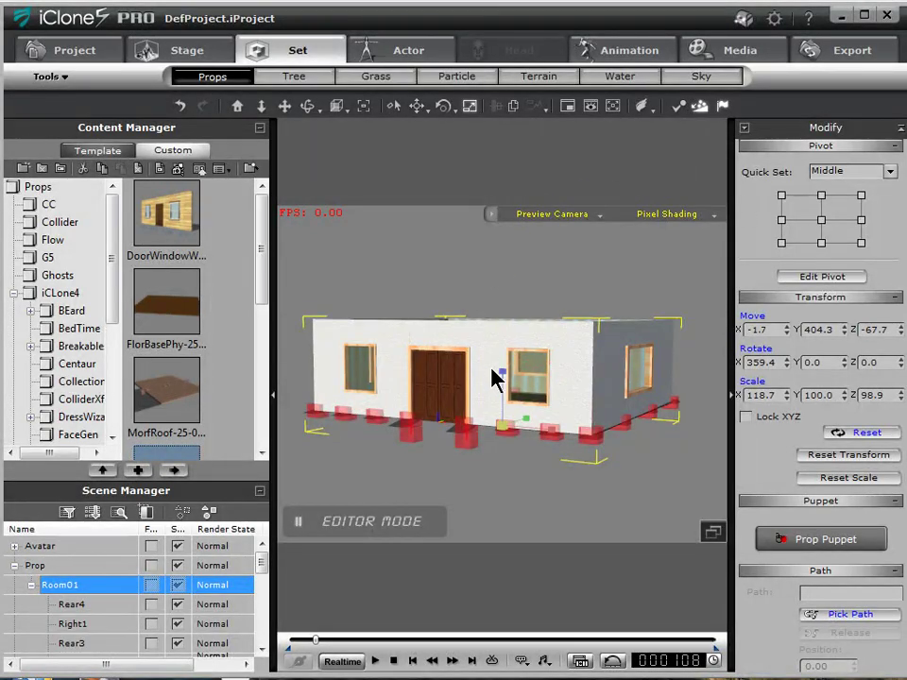
mouse_move(501, 373)
mouse_down()
mouse_move(498, 266)
mouse_move(492, 368)
mouse_up()
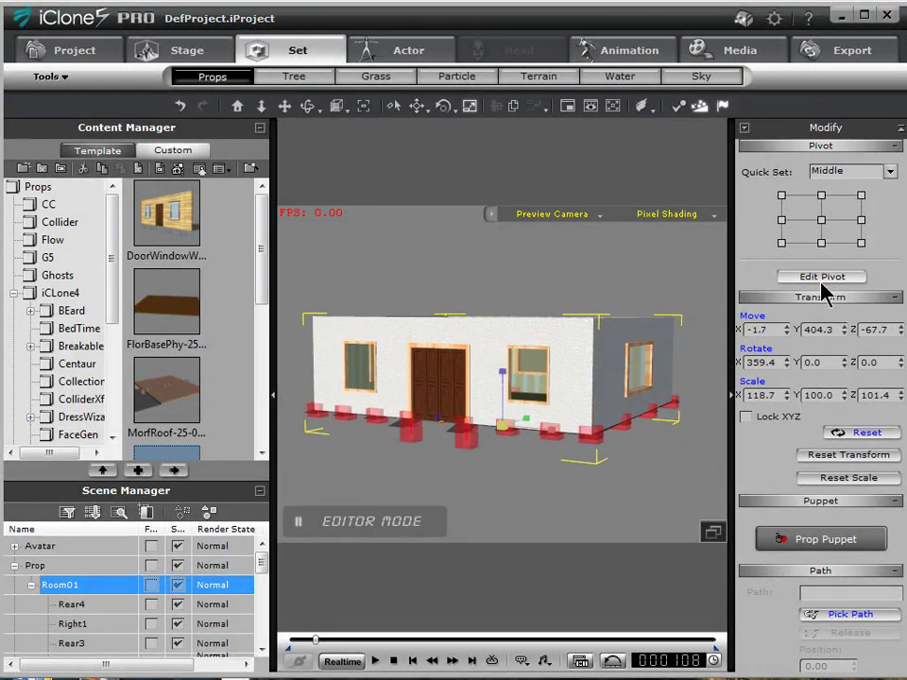
Edit Room01's pivot, lowering it to about Z -77.0, and finish pivot editing.
click(819, 278)
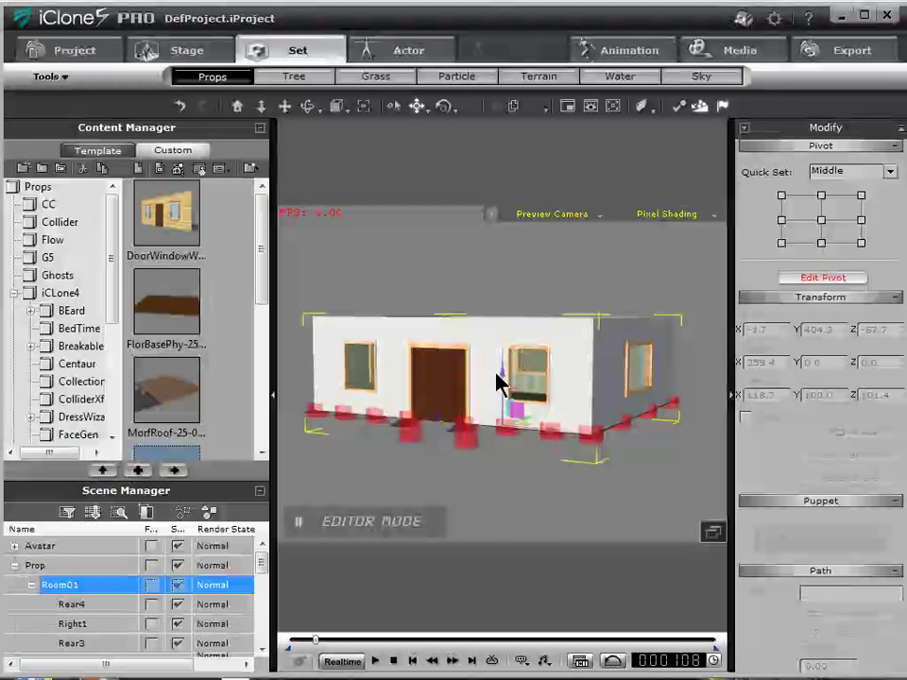
drag(501, 359, 499, 376)
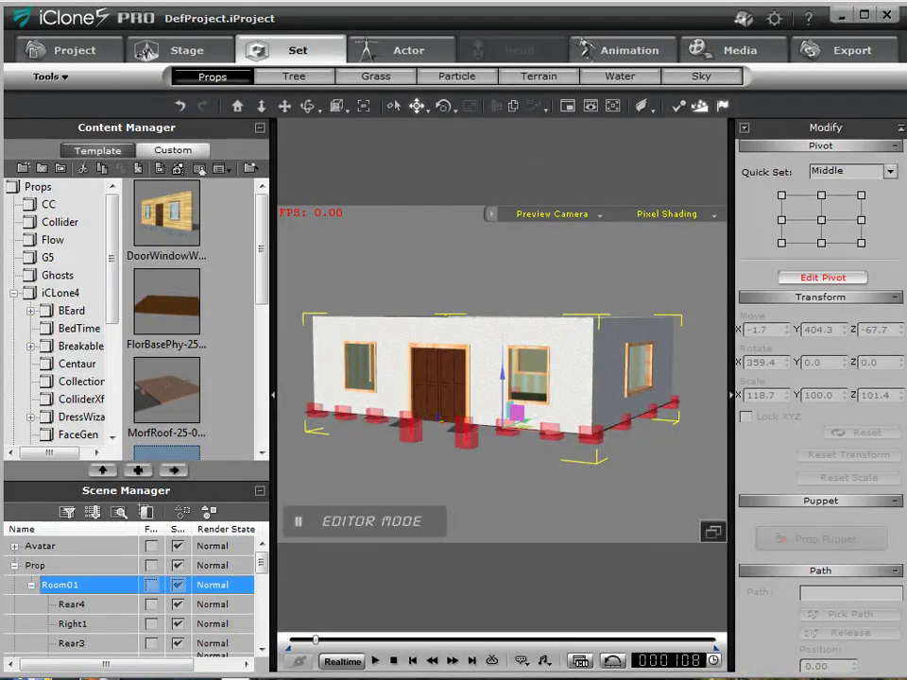
click(822, 278)
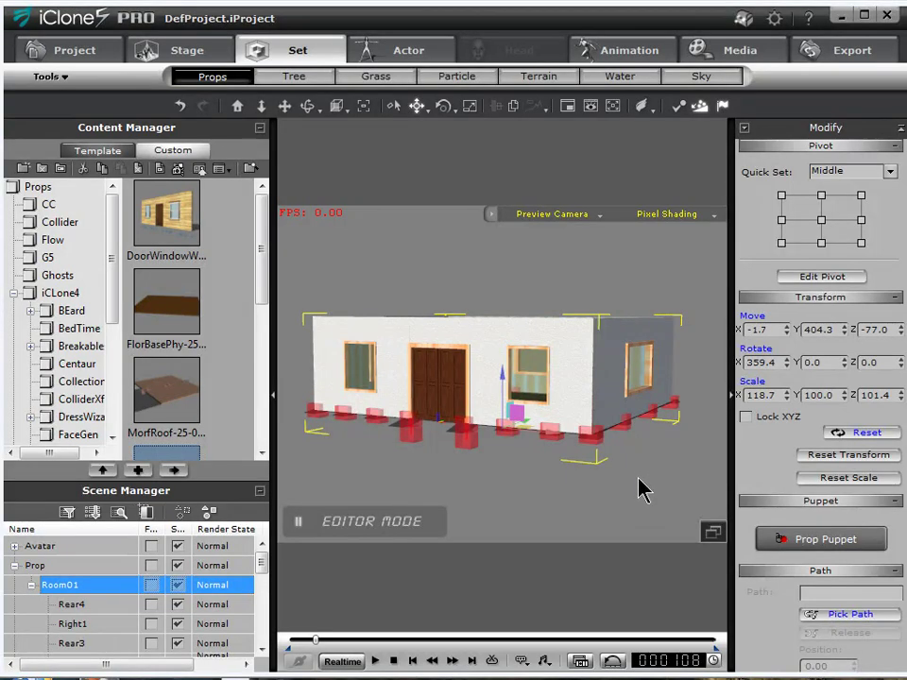
Select the two Left bones on the building's side wall and move them outward to about X 559.3.
click(395, 107)
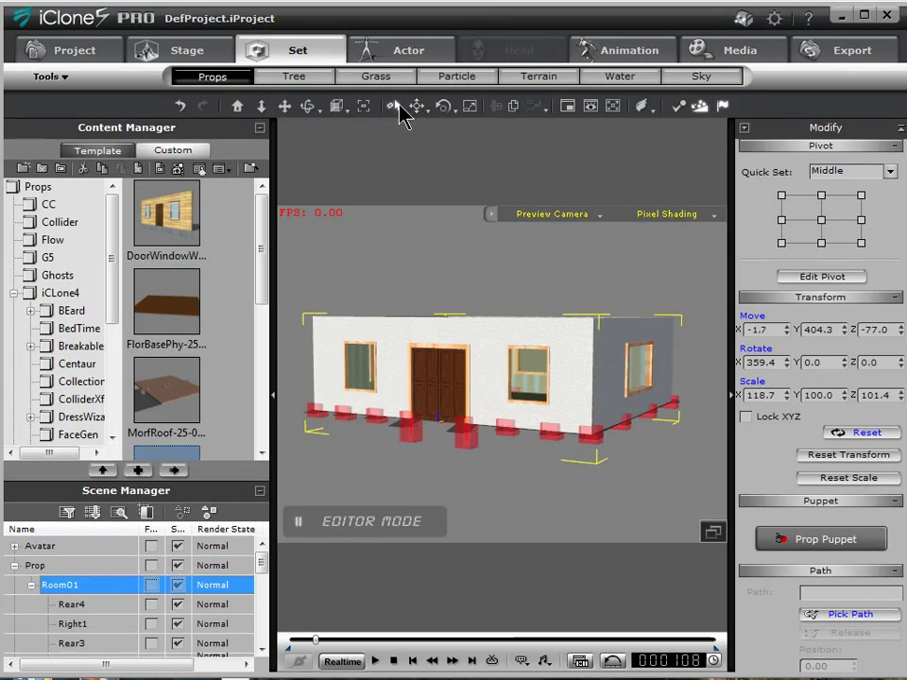
click(628, 435)
ctrl+click(651, 415)
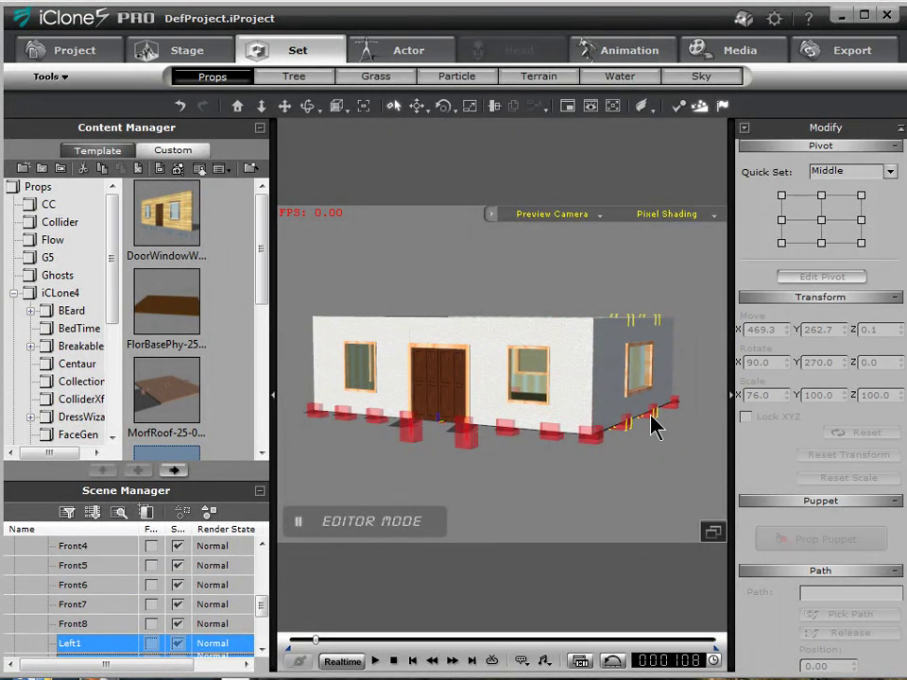
click(418, 105)
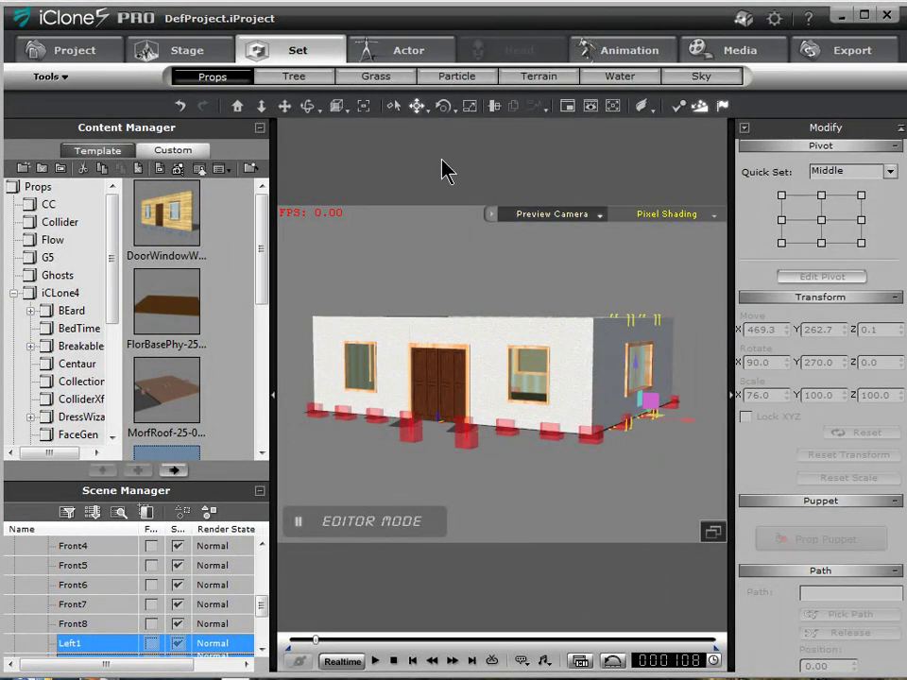
drag(689, 423, 722, 444)
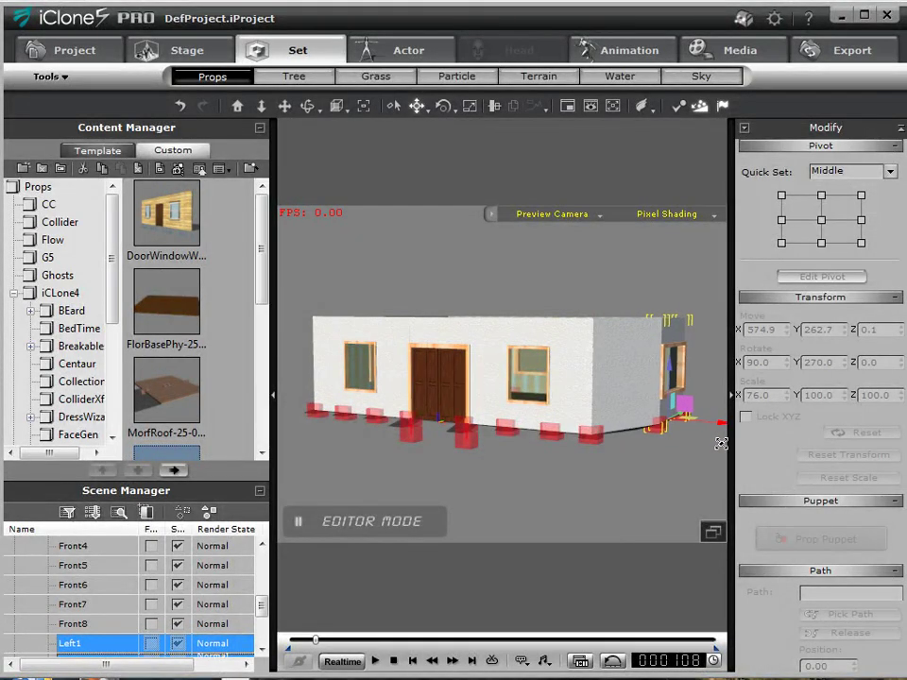
Select Front4, Front5 and both door bones and pull the entrance section forward to about Y -167.6.
click(309, 108)
drag(461, 234, 494, 540)
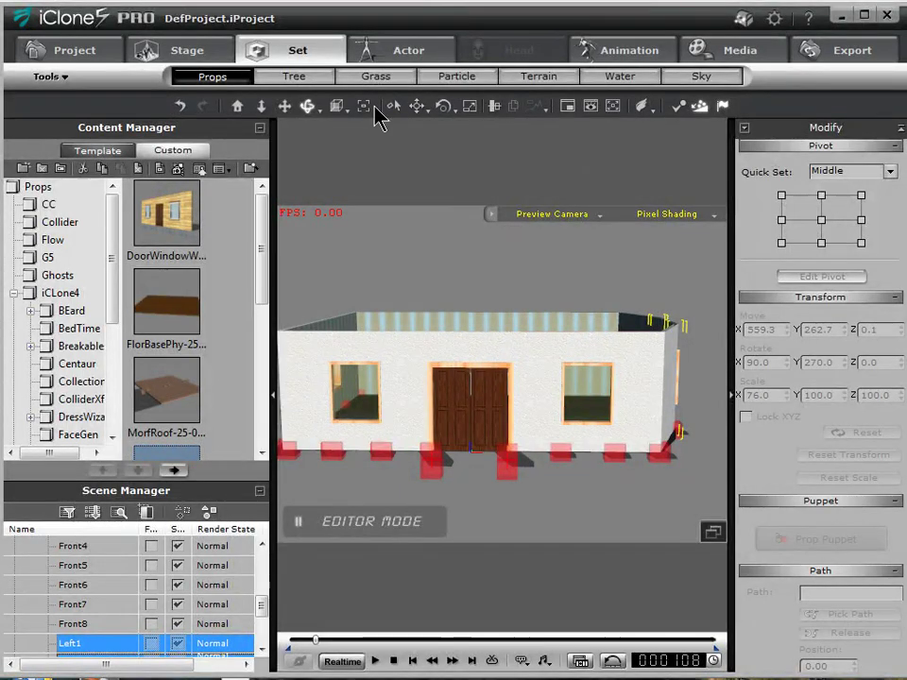
drag(404, 495, 520, 459)
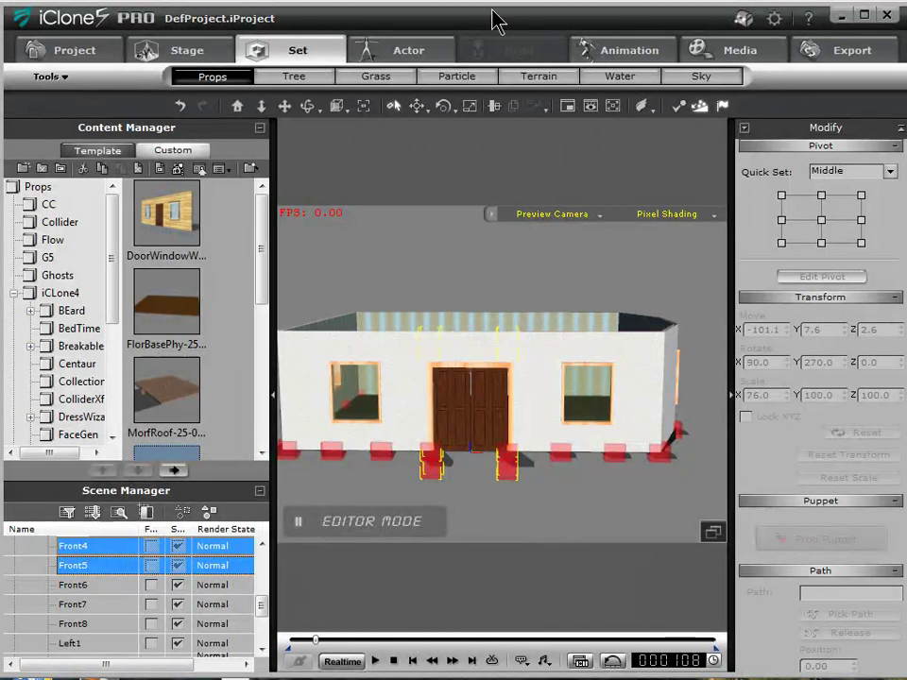
click(417, 110)
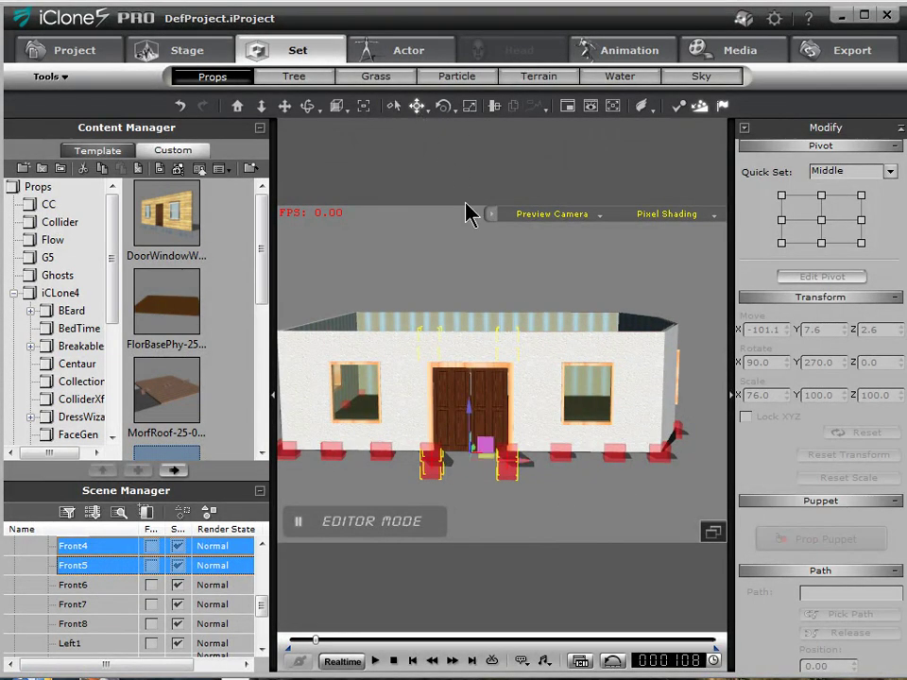
click(307, 107)
drag(395, 219, 247, 321)
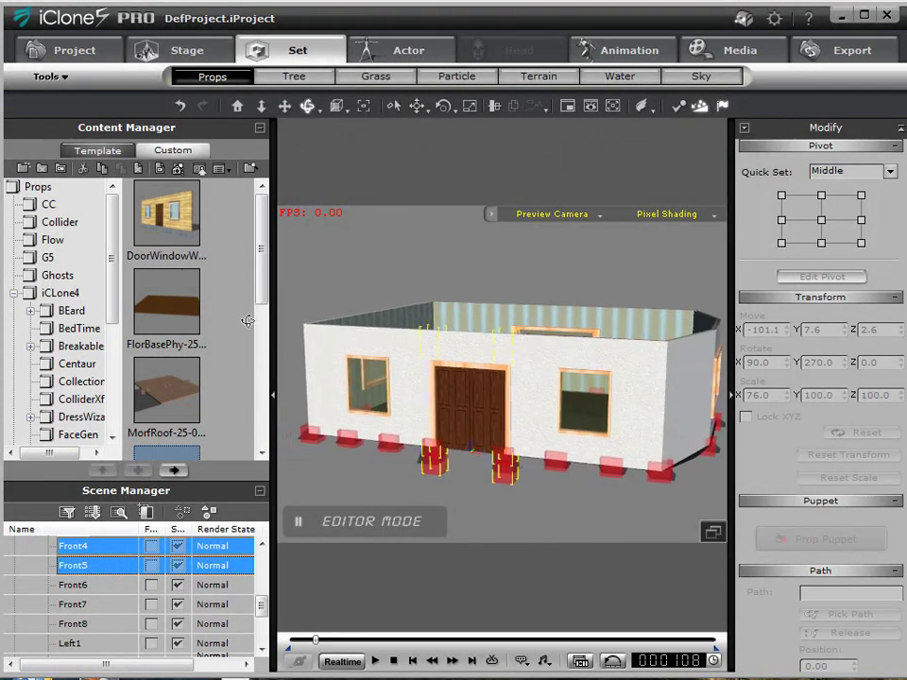
click(417, 107)
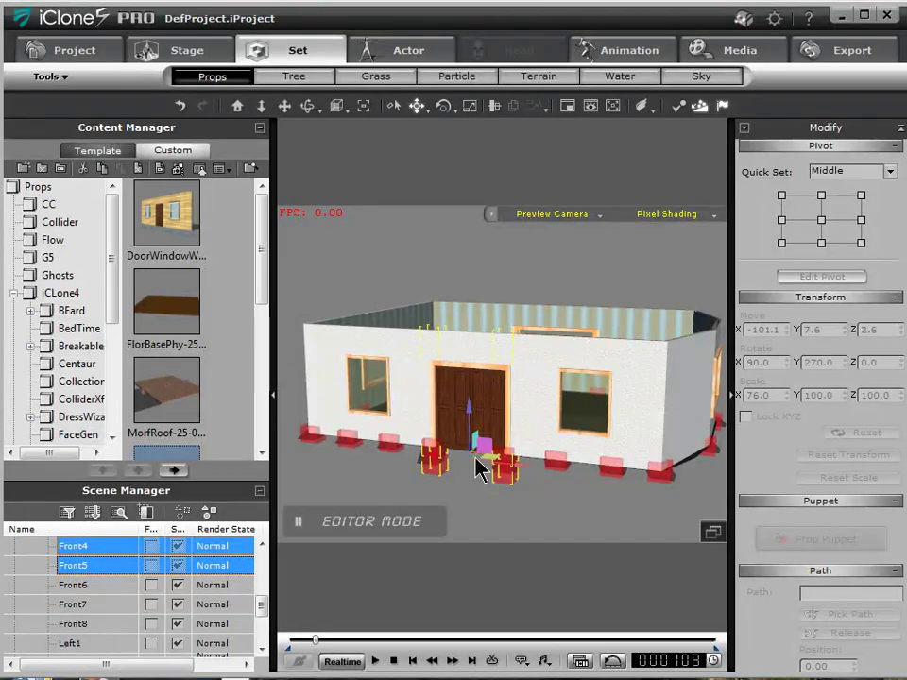
drag(472, 456, 444, 498)
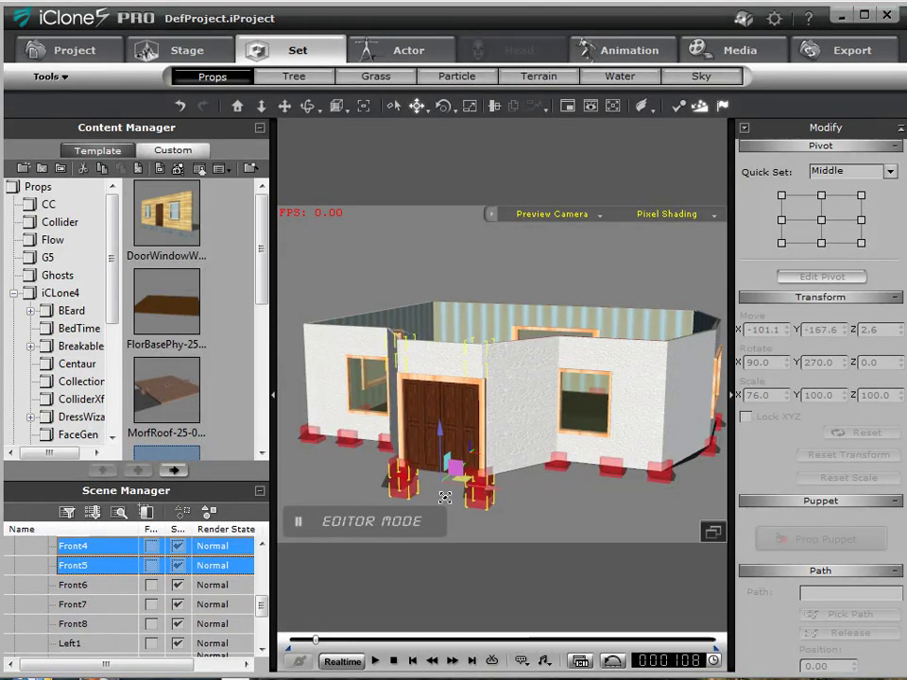
Duplicate Room01 straight up to about Z 224.8 to form a second storey.
click(312, 108)
drag(414, 259, 547, 430)
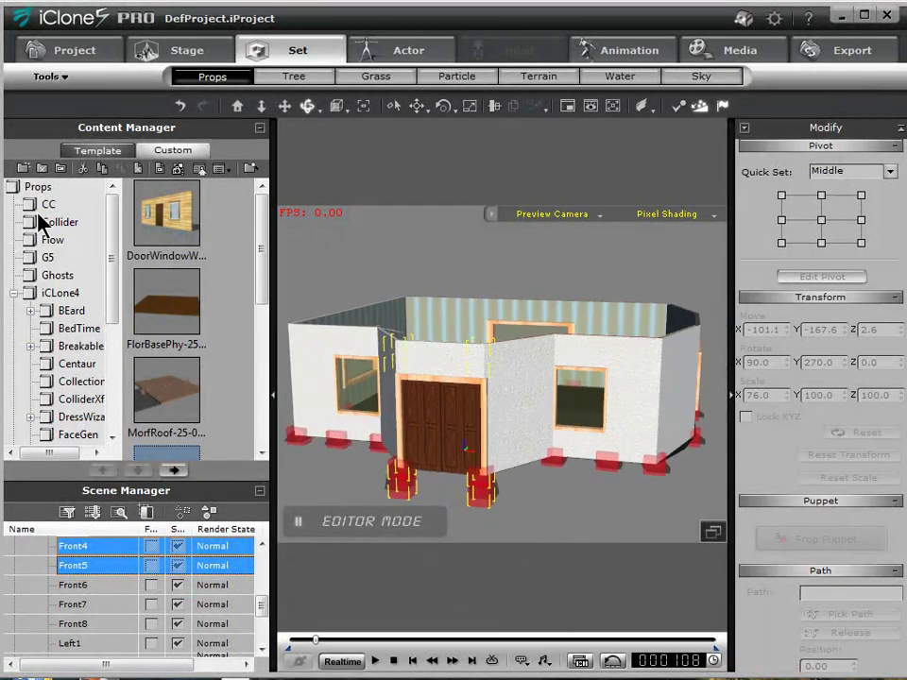
click(259, 126)
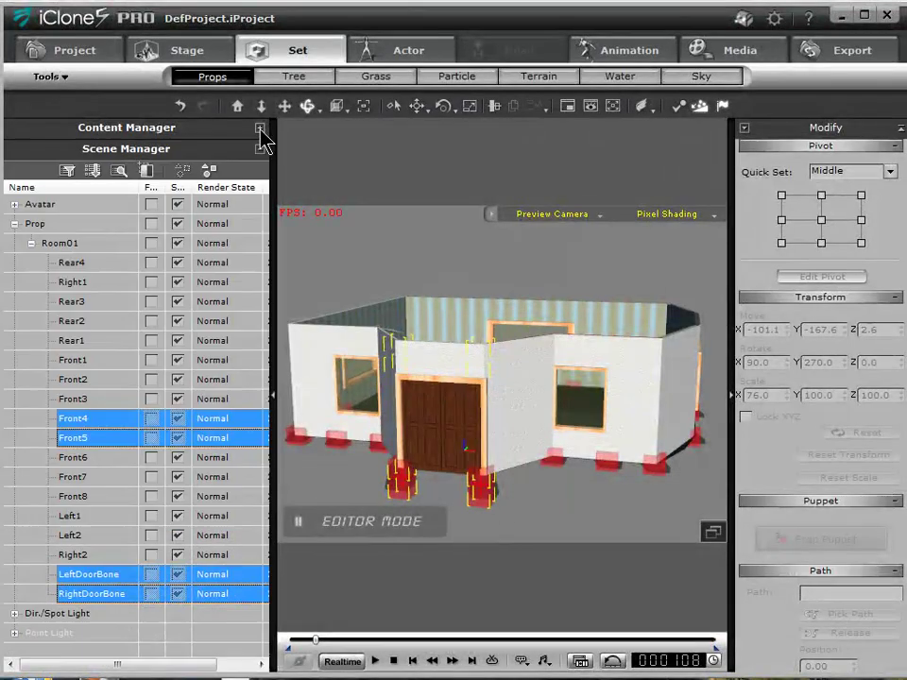
click(47, 243)
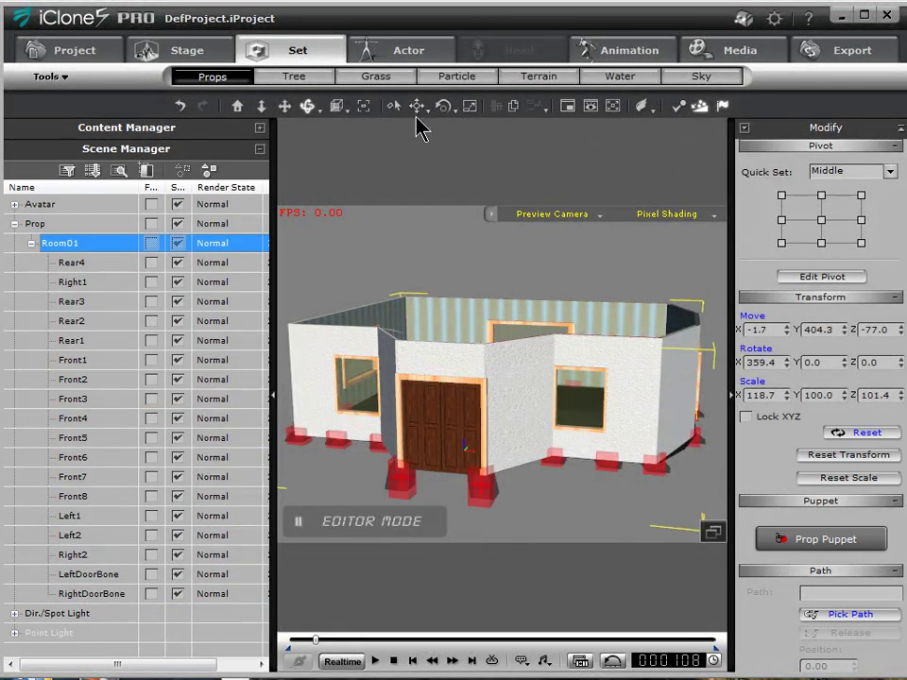
click(416, 106)
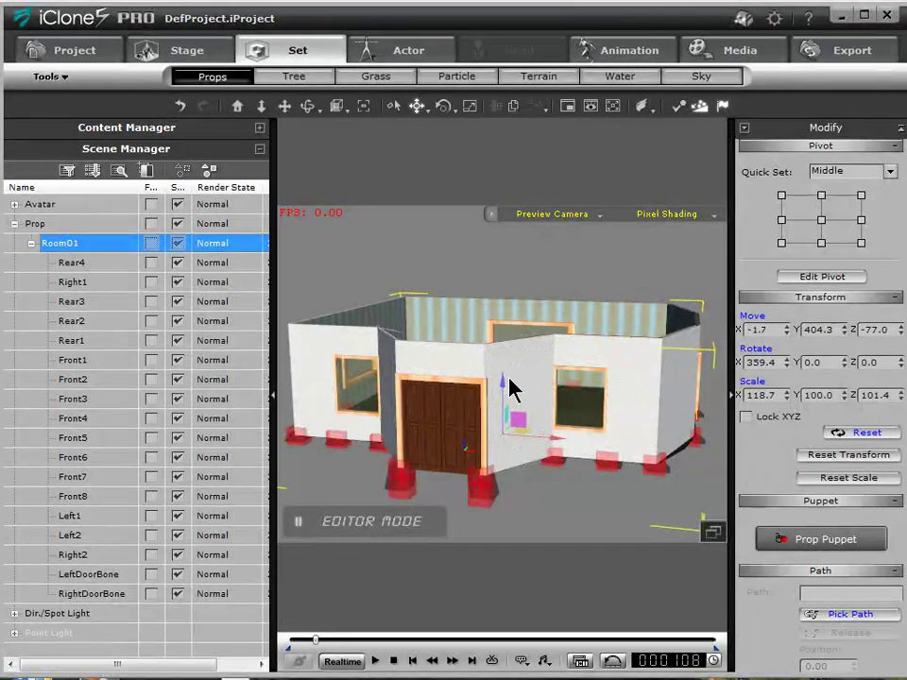
shift+drag(509, 380, 519, 284)
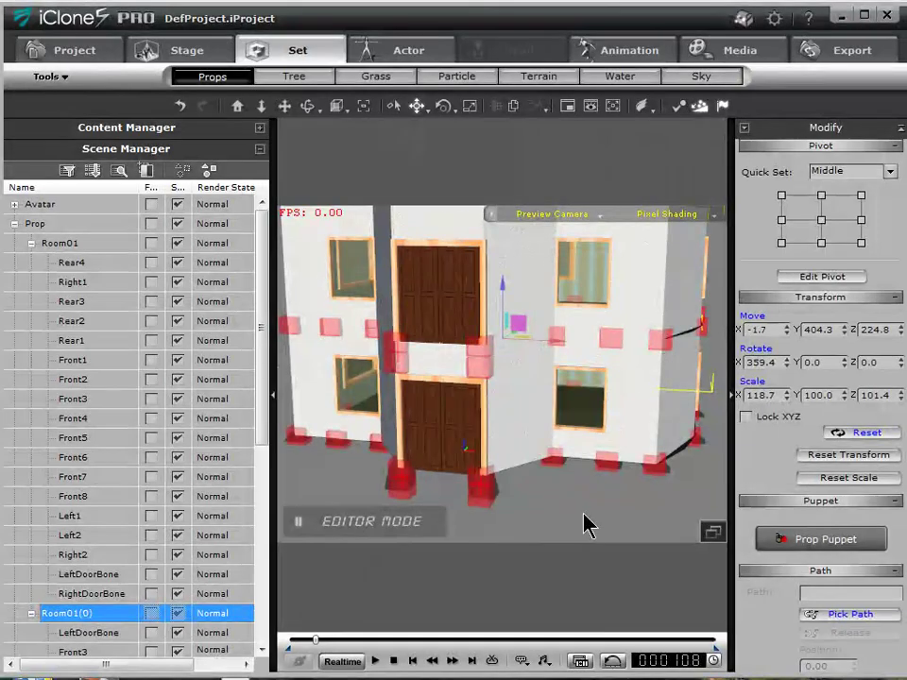
Scale the original ground-floor Room01 to about 120.6 in X.
click(54, 243)
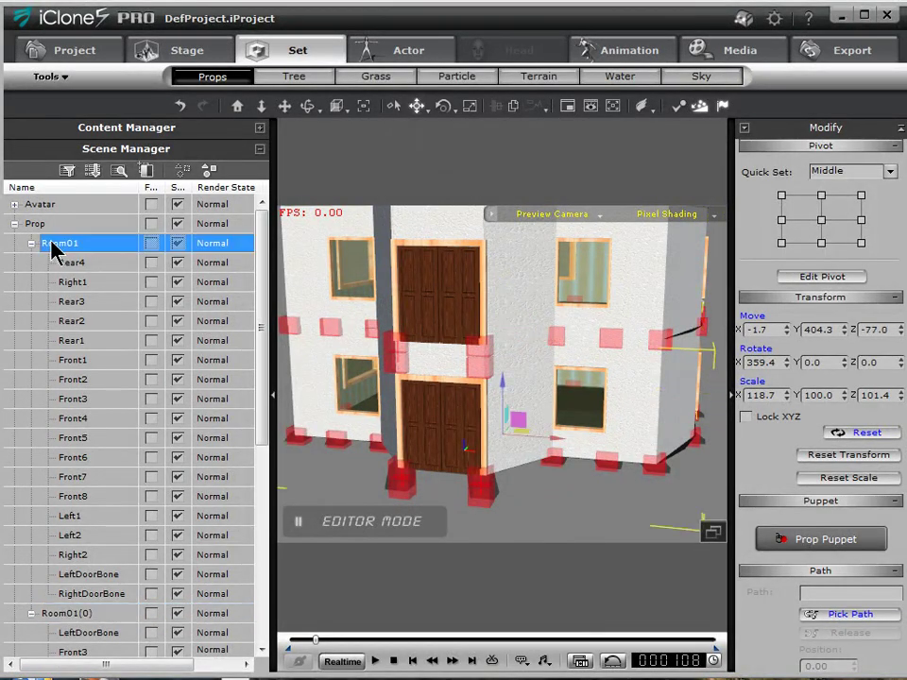
click(469, 107)
mouse_move(553, 451)
mouse_down()
mouse_move(571, 455)
mouse_move(558, 461)
mouse_move(567, 464)
mouse_up()
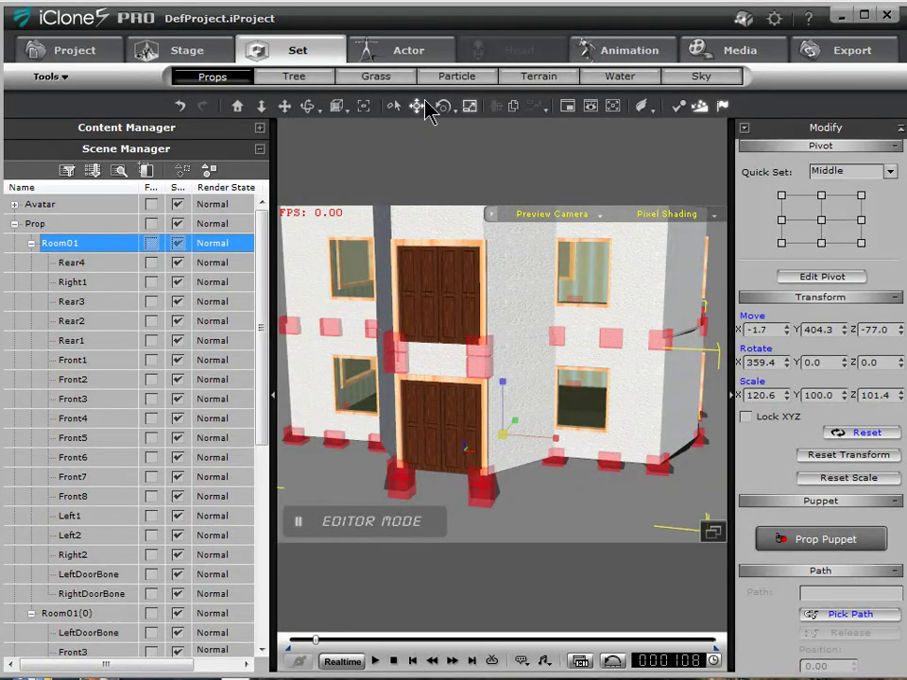
Select Front4, Front5 and both door bones of the upper storey and pull its entrance section forward to about Y -327.5.
click(395, 107)
click(401, 377)
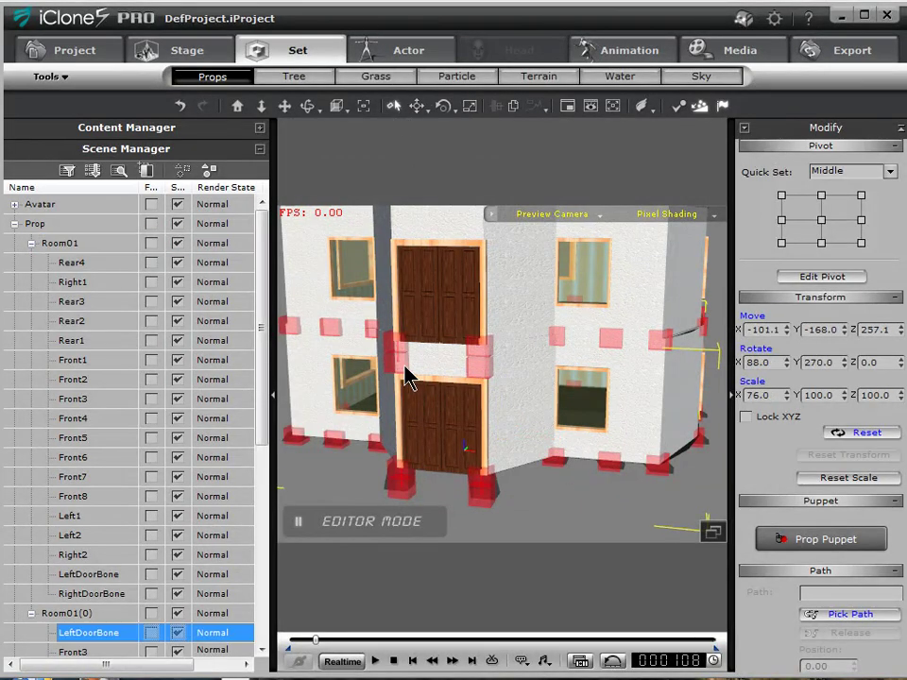
click(401, 357)
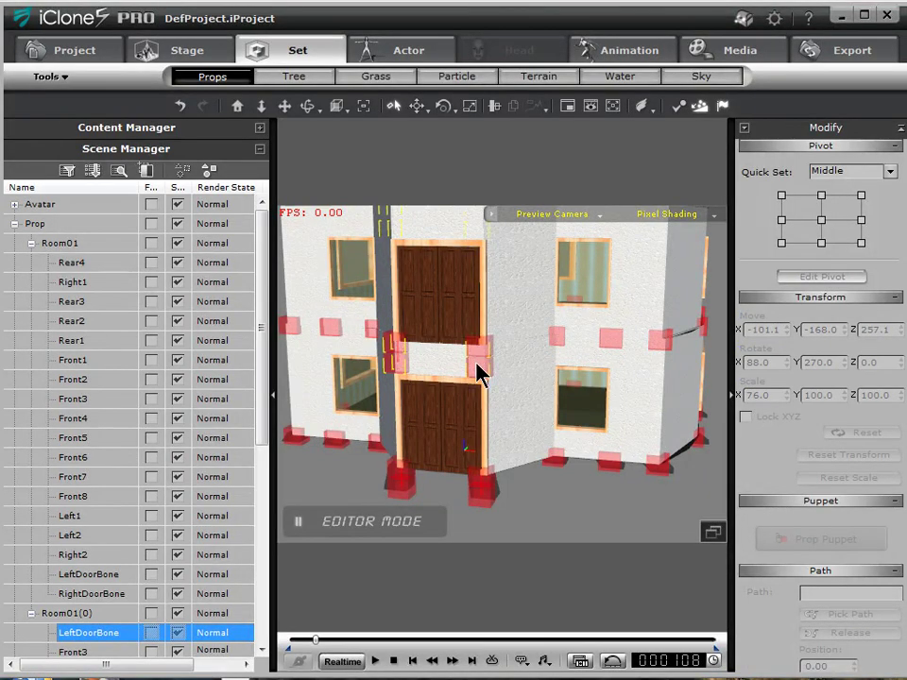
click(416, 107)
drag(445, 349, 421, 382)
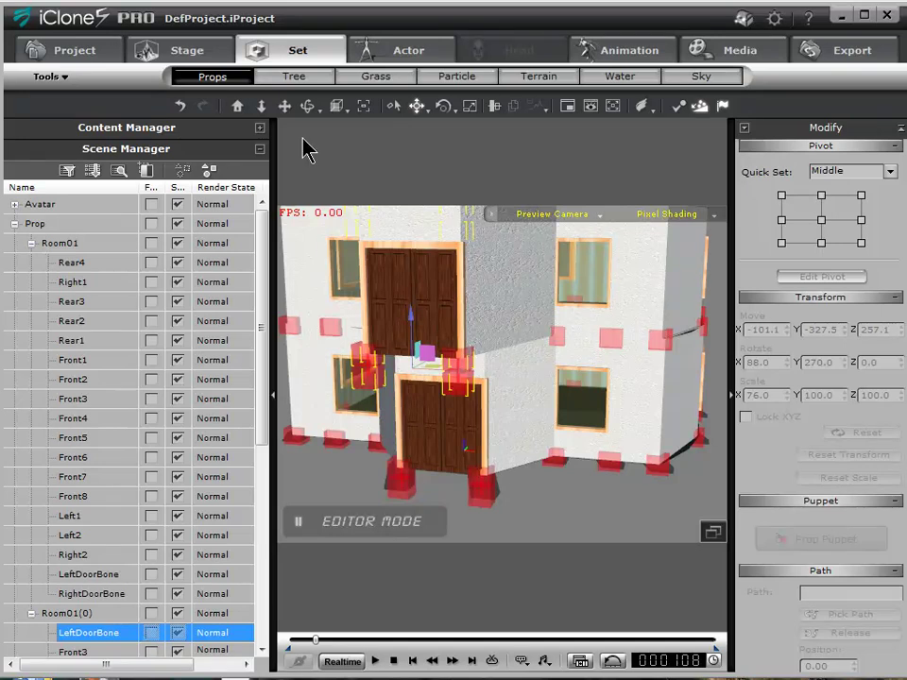
Examine the two-storey building from several sides, ending at the dark rear wall, with the timeline advanced to about frame 206.
right_drag(324, 148, 247, 359)
right_drag(666, 396, 343, 472)
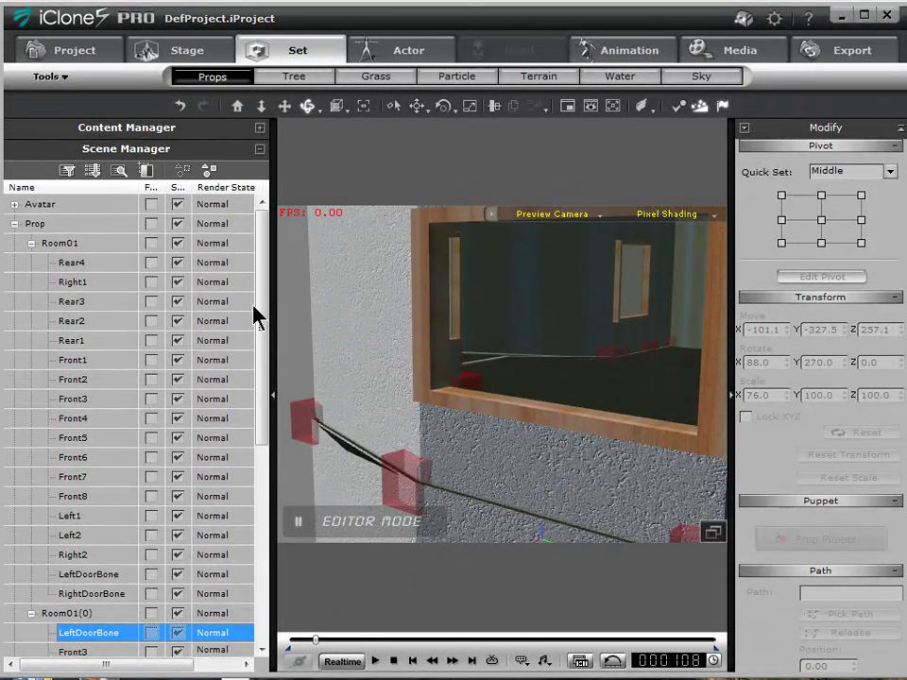
right_drag(362, 235, 574, 437)
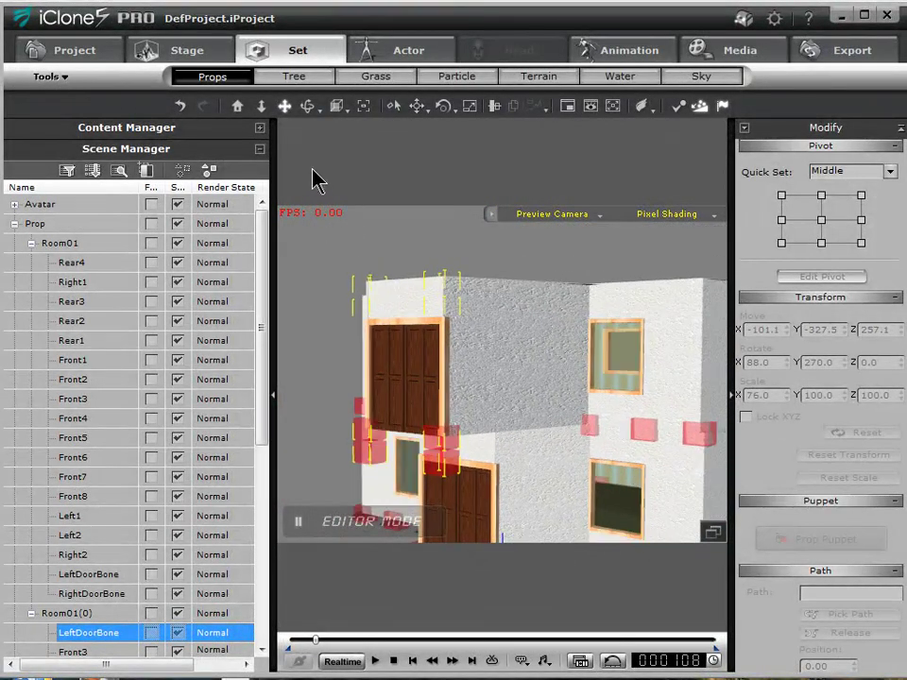
scroll(413, 294, down, 5)
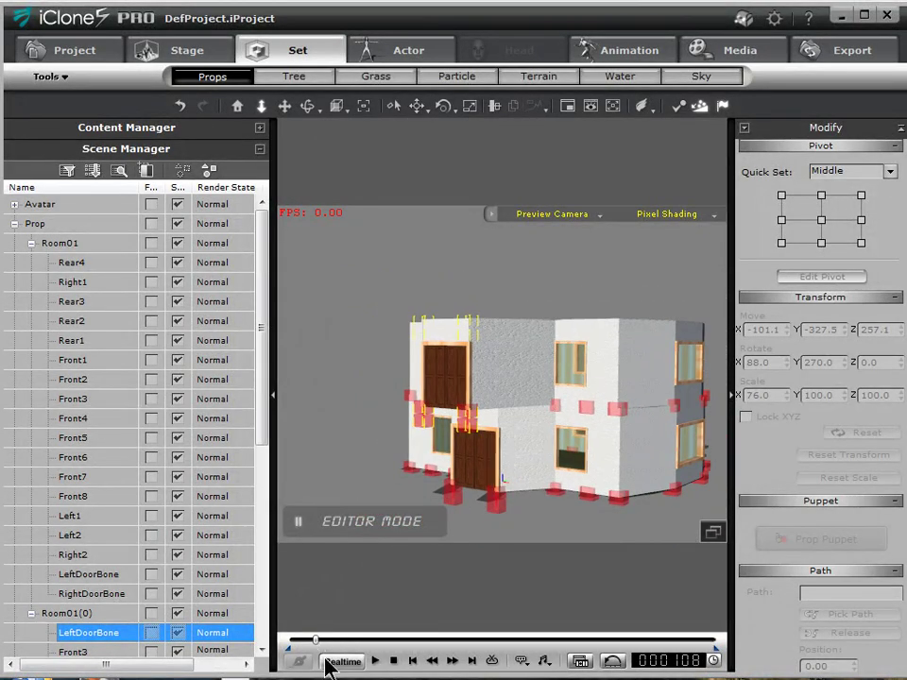
drag(315, 641, 342, 663)
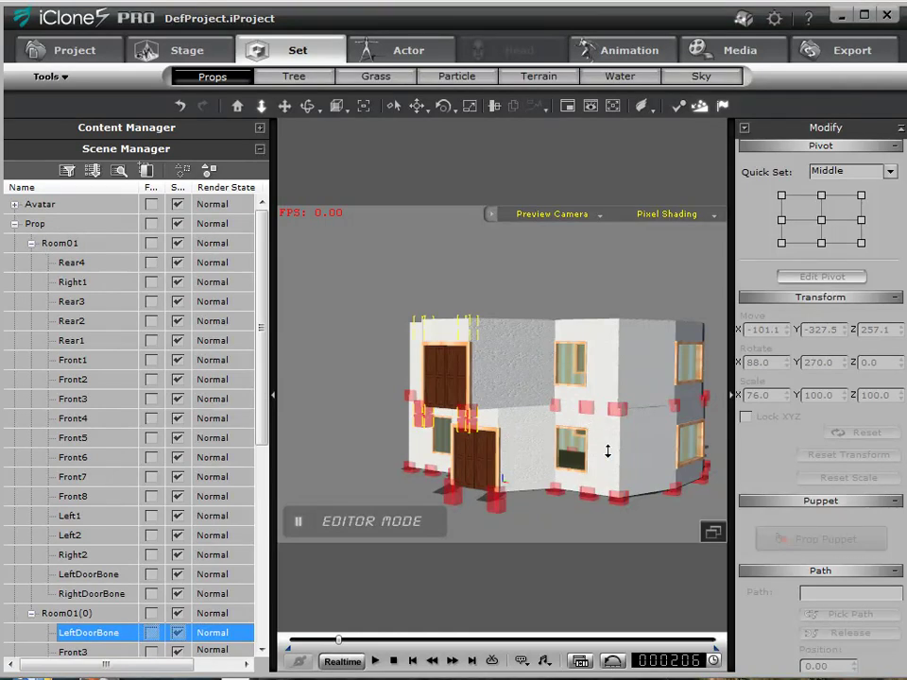
click(310, 104)
drag(525, 422, 167, 292)
click(286, 106)
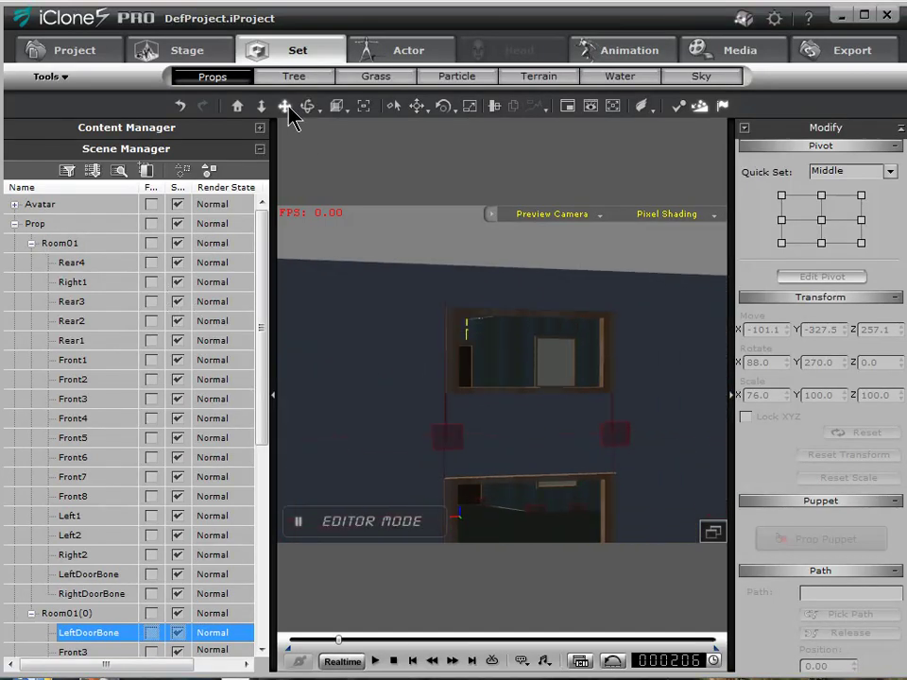
drag(293, 186, 246, 419)
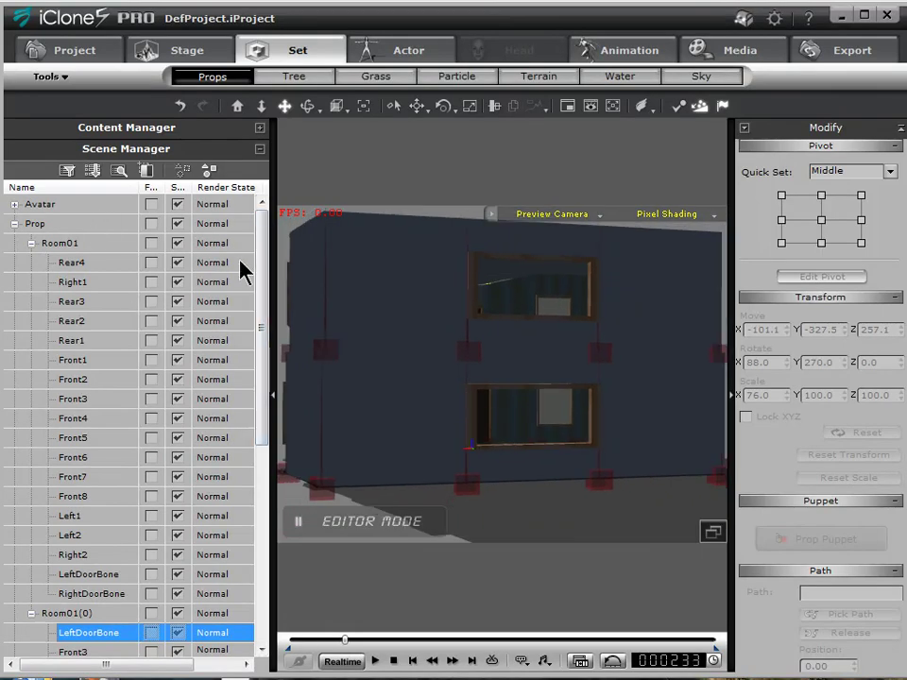
Light the rear wall by turning on Light02 in light beige (about RGB 197, 185, 171) and rotating it to Z 125.
drag(257, 269, 262, 493)
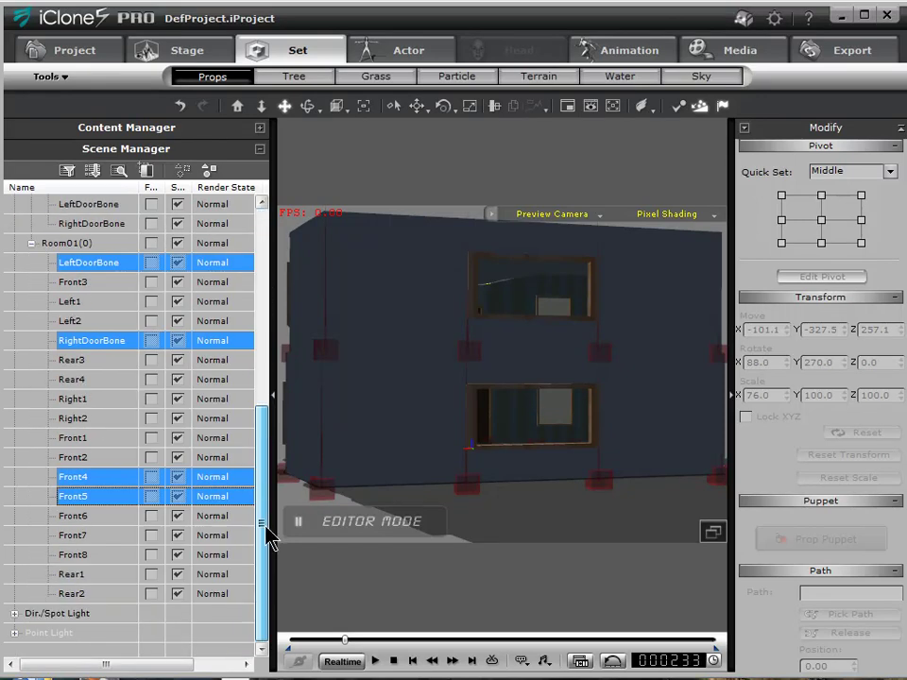
click(13, 614)
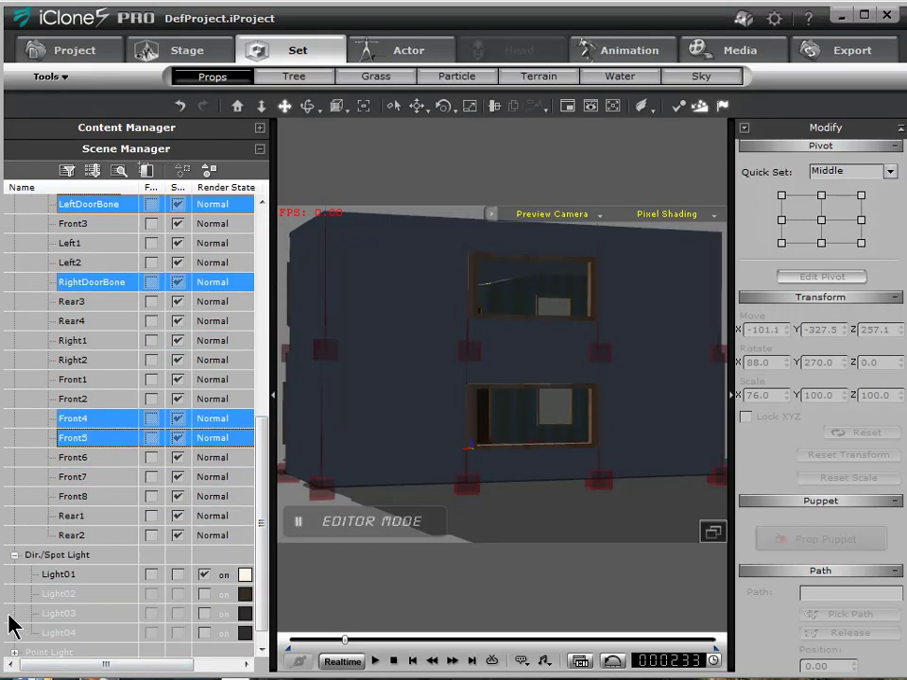
click(201, 594)
click(245, 595)
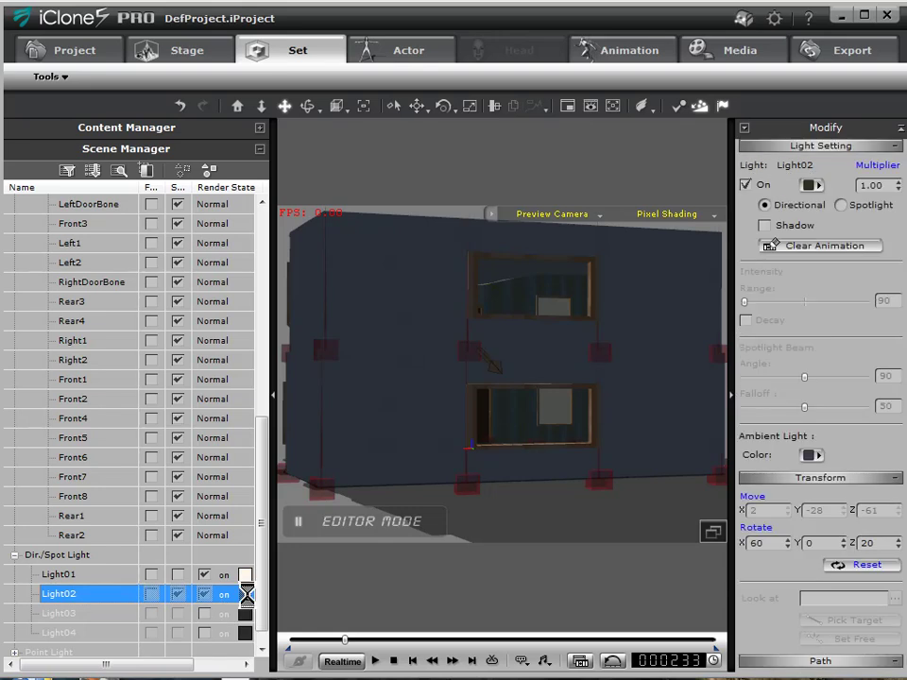
click(645, 276)
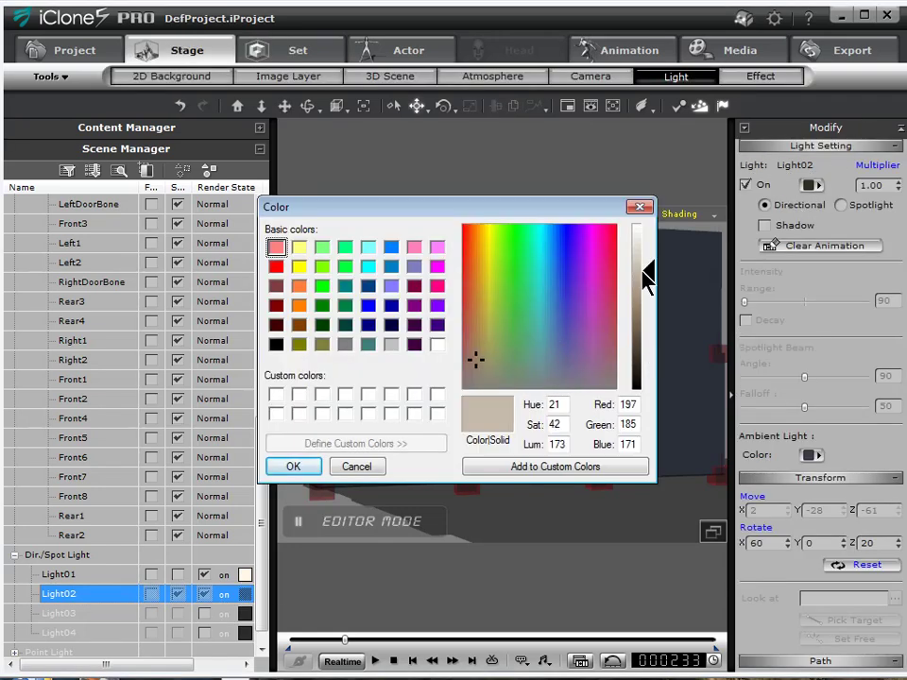
click(295, 467)
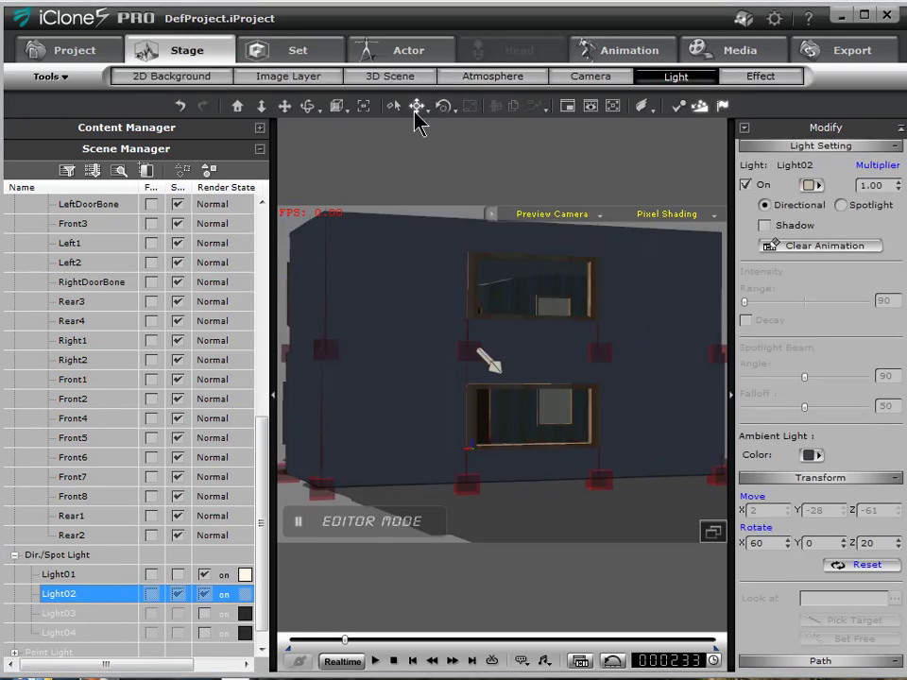
click(443, 107)
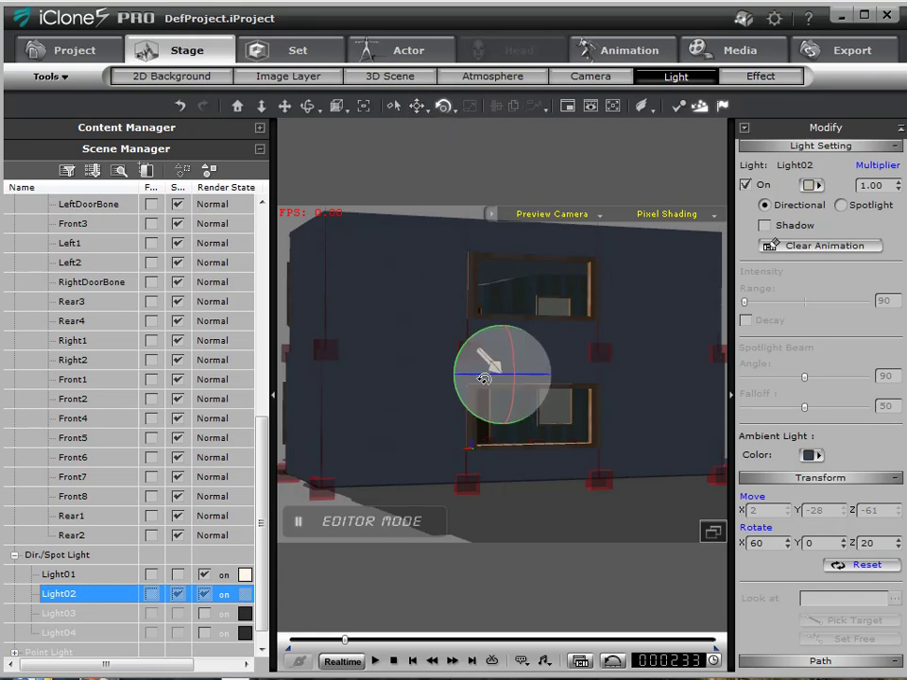
drag(483, 376, 576, 403)
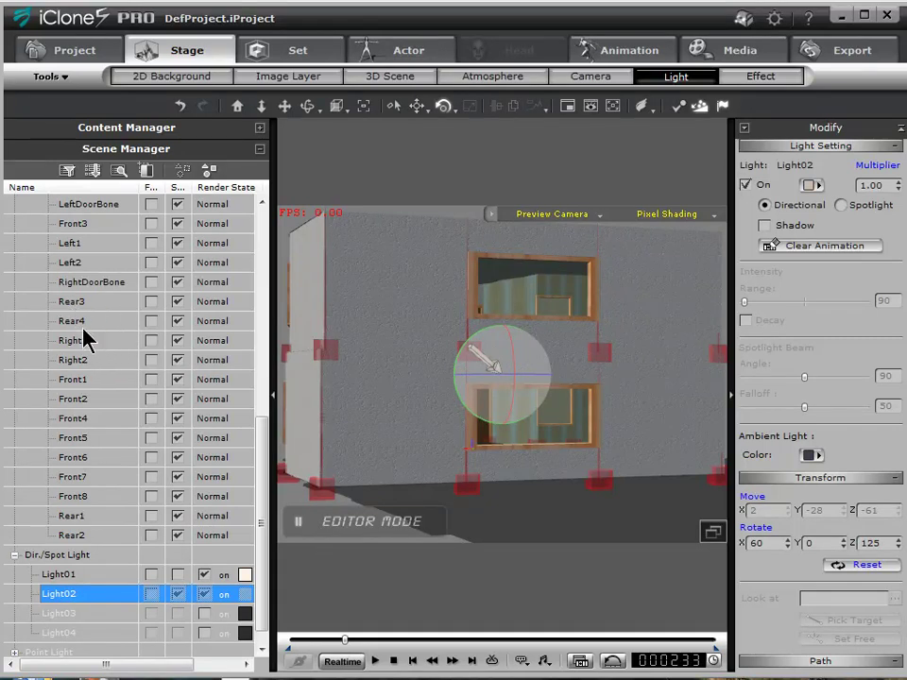
Move the upper storey's Rear3 bone outward to about X -318.2 to widen the rear window.
click(73, 302)
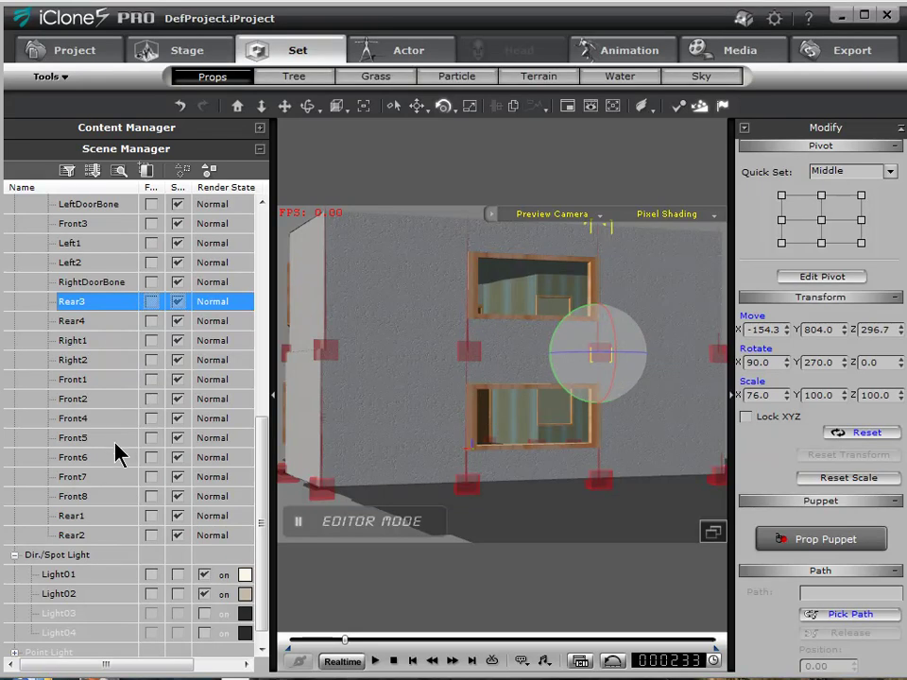
ctrl+click(76, 535)
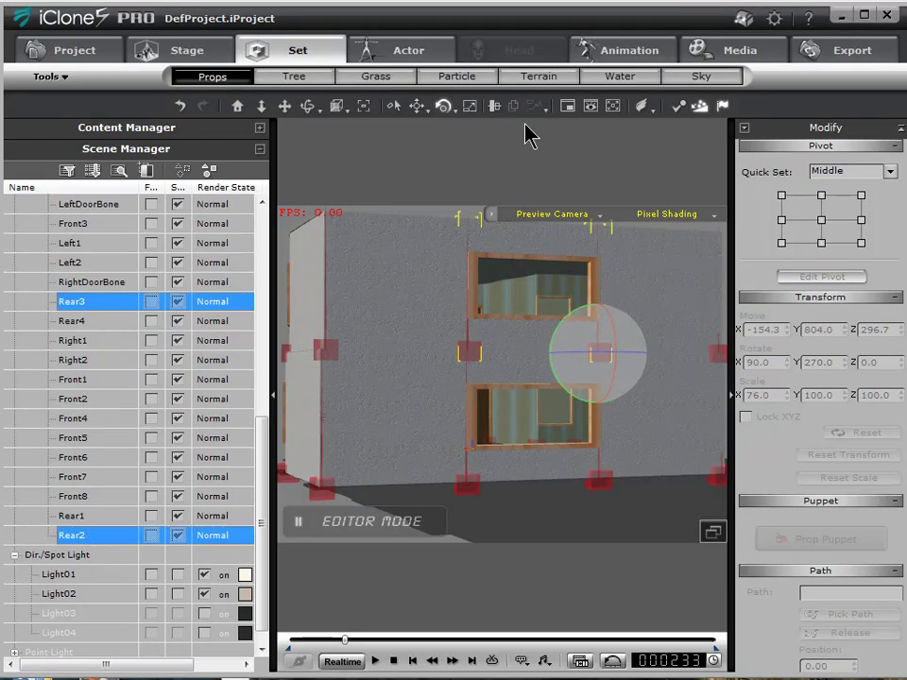
click(415, 107)
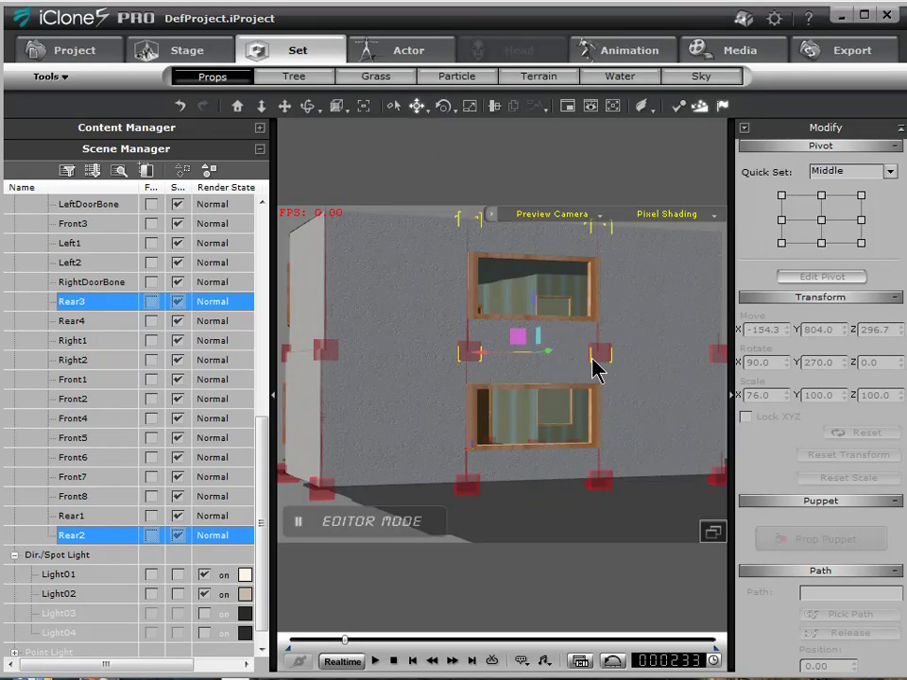
double_click(73, 302)
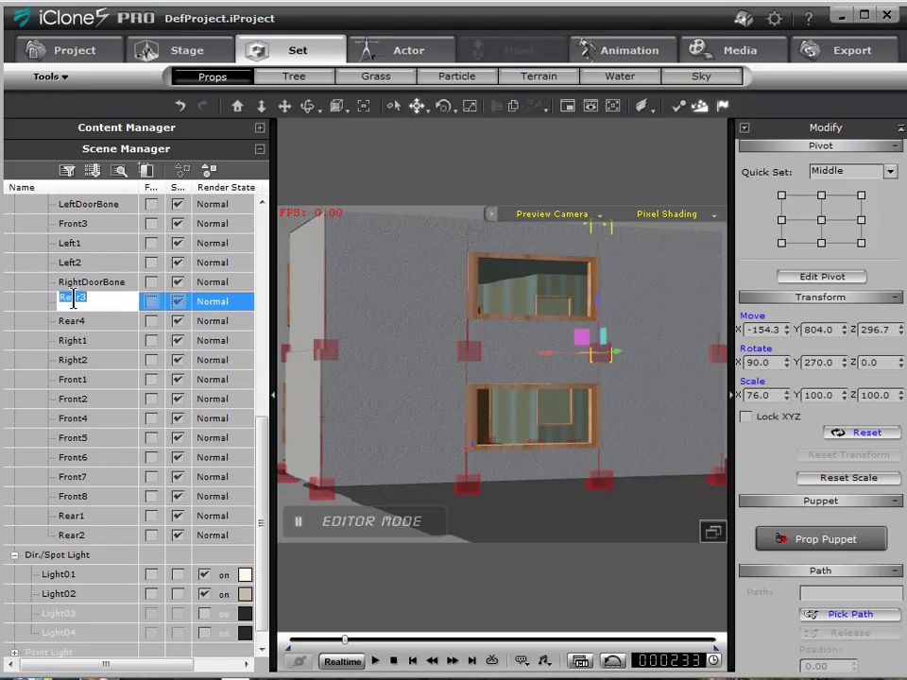
drag(542, 356, 617, 393)
drag(634, 393, 593, 391)
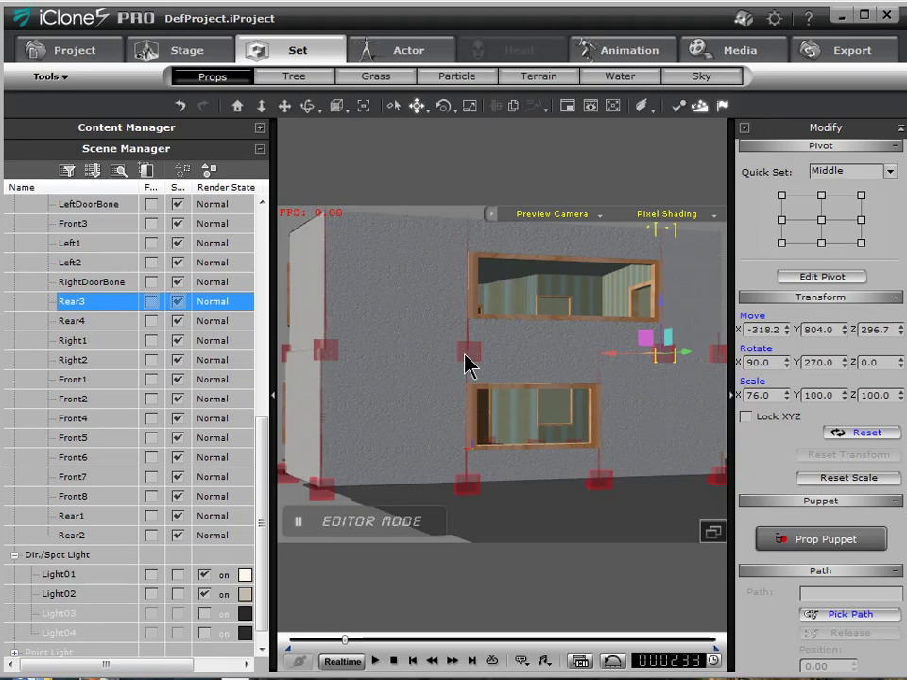
Move the upper storey's Rear2 bone outward to about X 361.6 to stretch the rear window's other side.
click(465, 361)
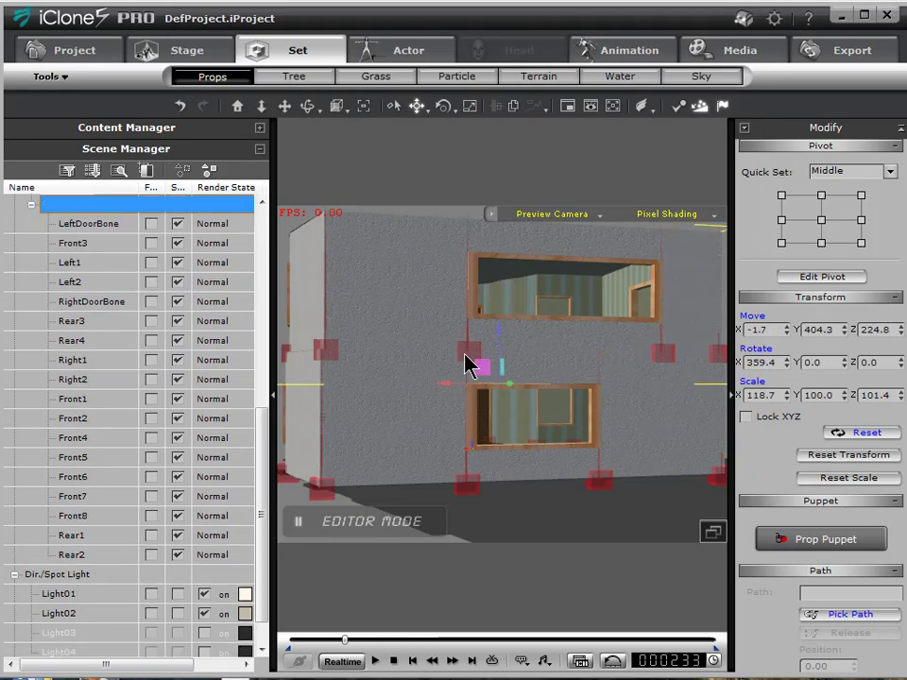
click(77, 555)
drag(413, 352, 322, 355)
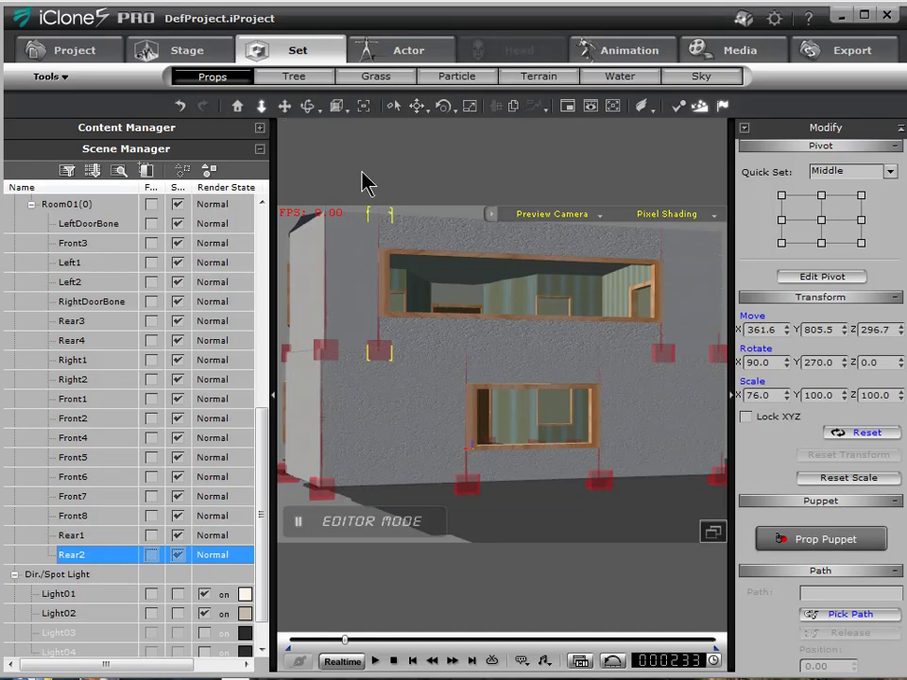
Add the MorfRoof prop from the custom MagicSet V5 content to the scene.
scroll(395, 435, down, 5)
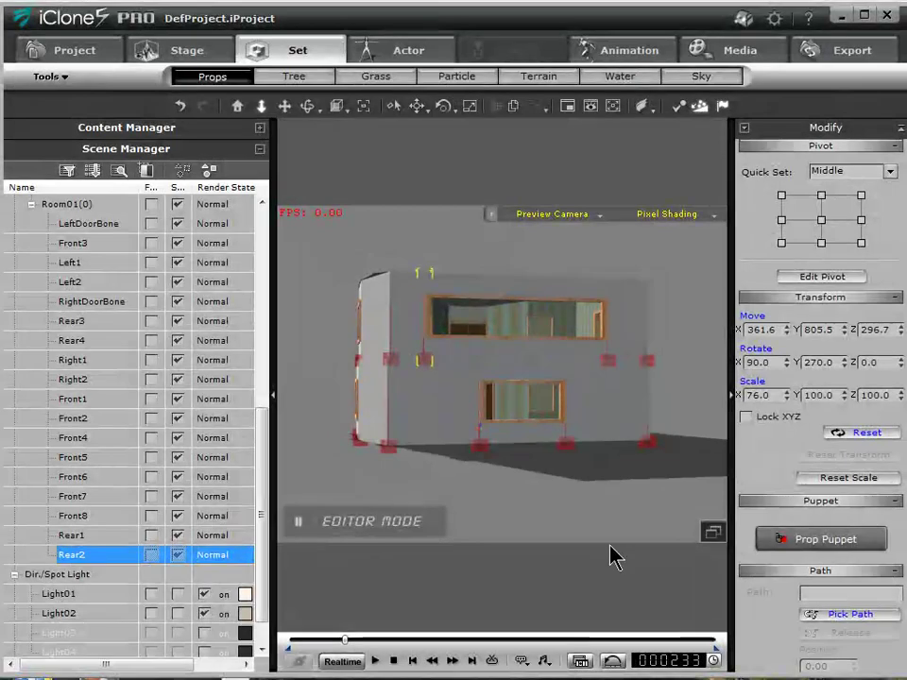
right_drag(516, 251, 410, 433)
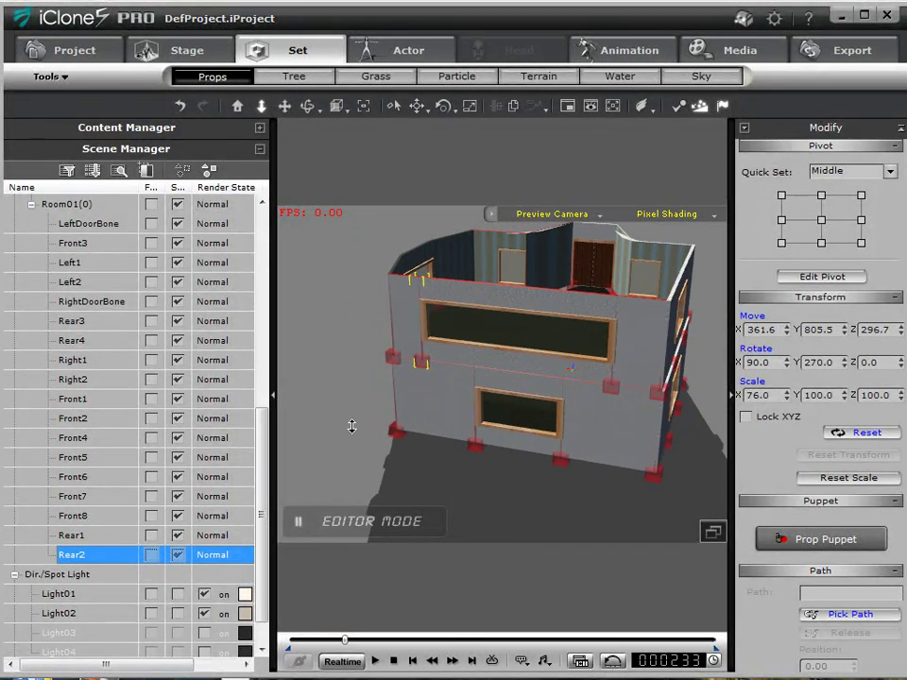
click(285, 107)
drag(325, 250, 322, 306)
click(262, 105)
drag(312, 349, 308, 391)
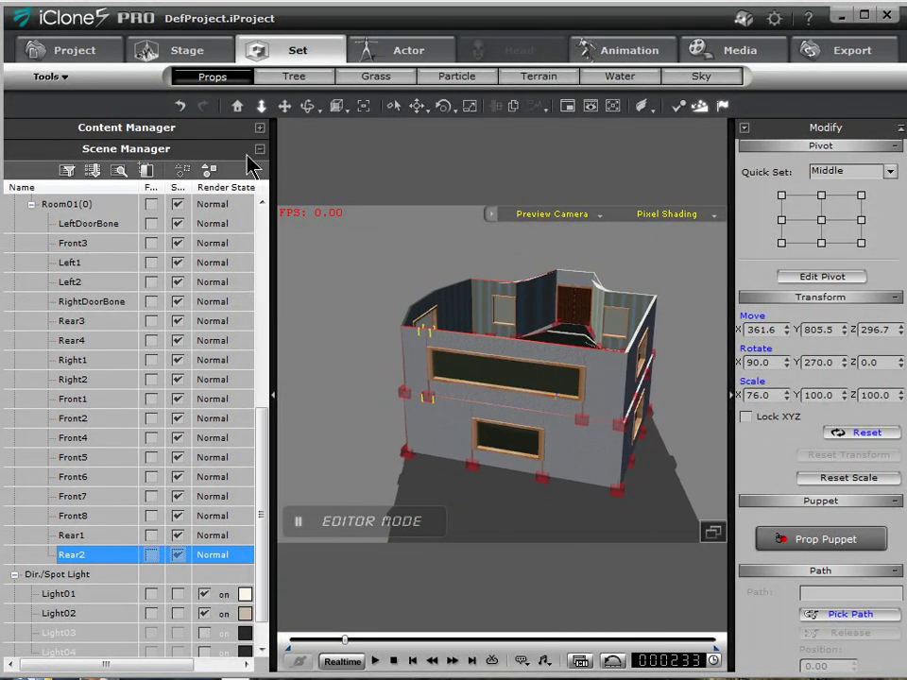
click(258, 128)
drag(264, 269, 275, 466)
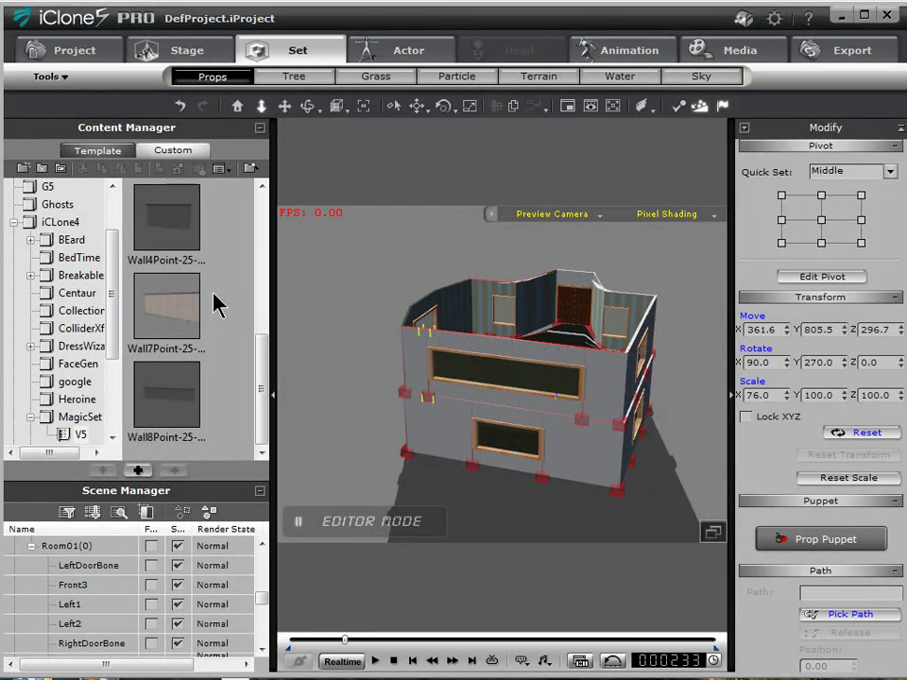
drag(264, 375, 276, 288)
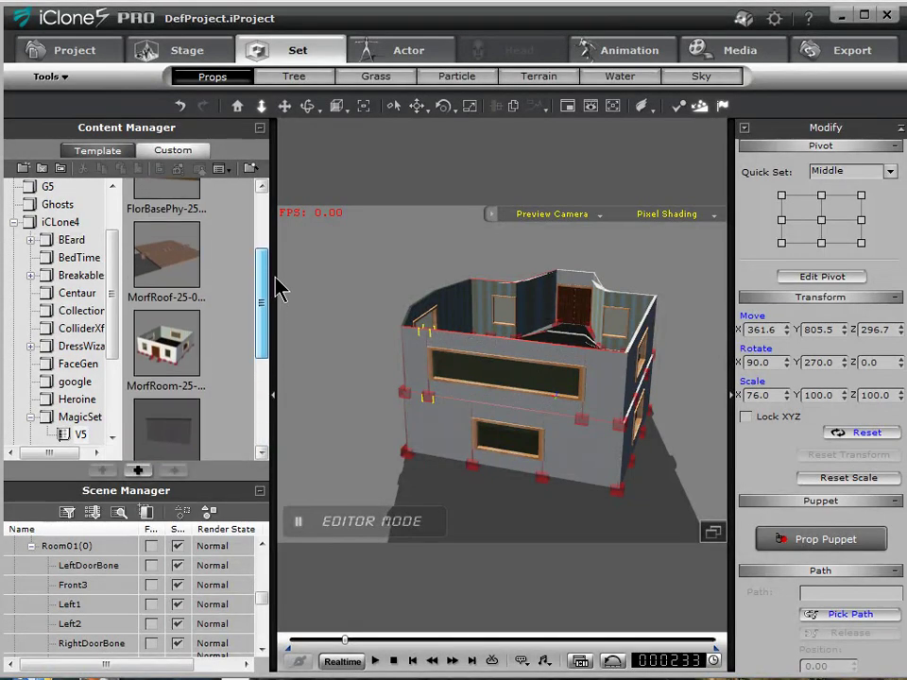
double_click(182, 261)
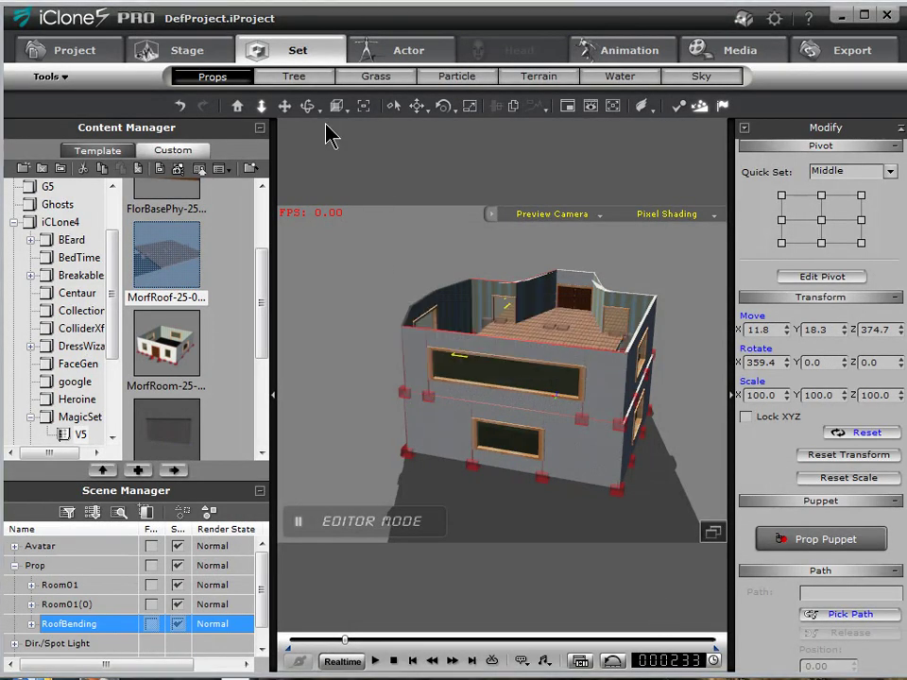
Raise the roof to about Z 584.6 and scale it to about 177.2 in X and 142.2 in Y.
click(416, 107)
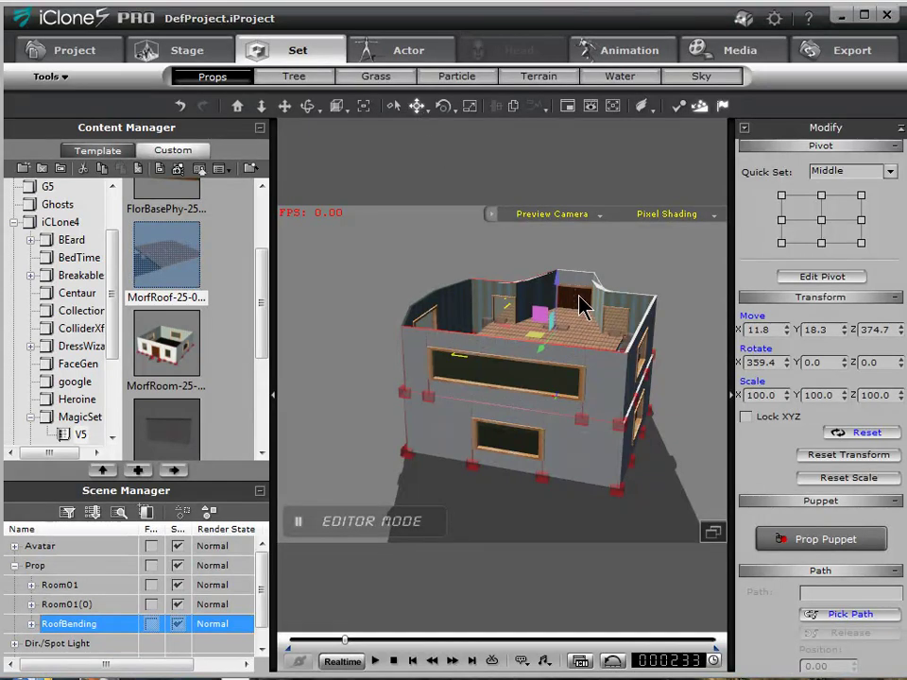
drag(555, 285, 559, 243)
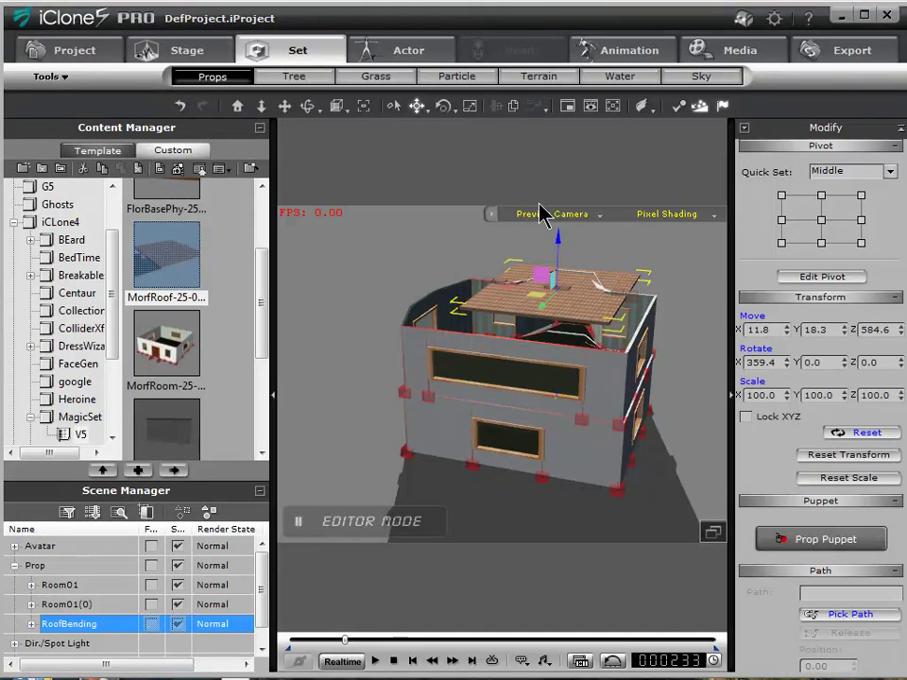
click(476, 106)
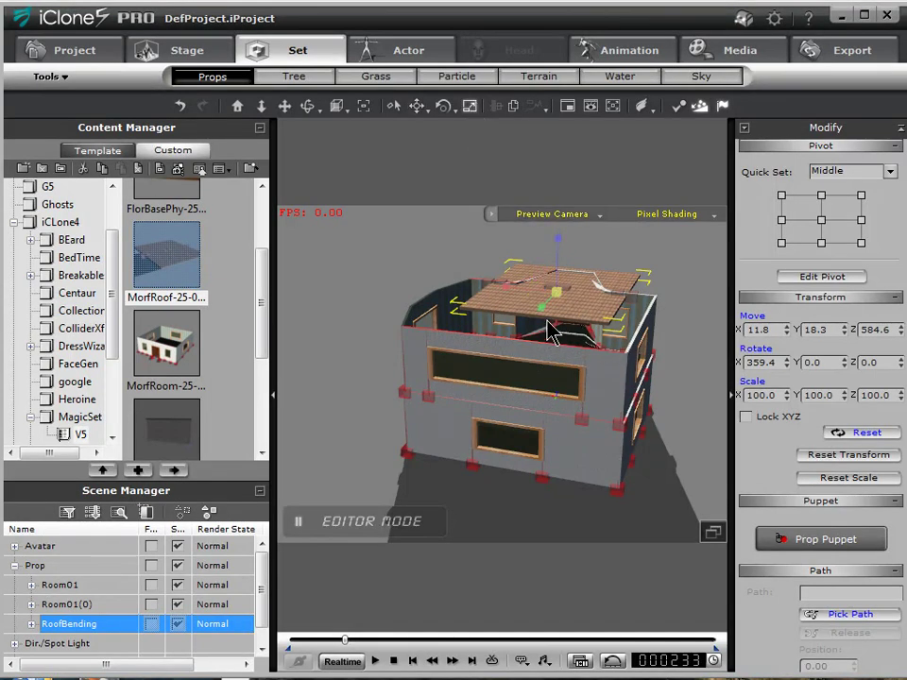
drag(551, 331, 501, 372)
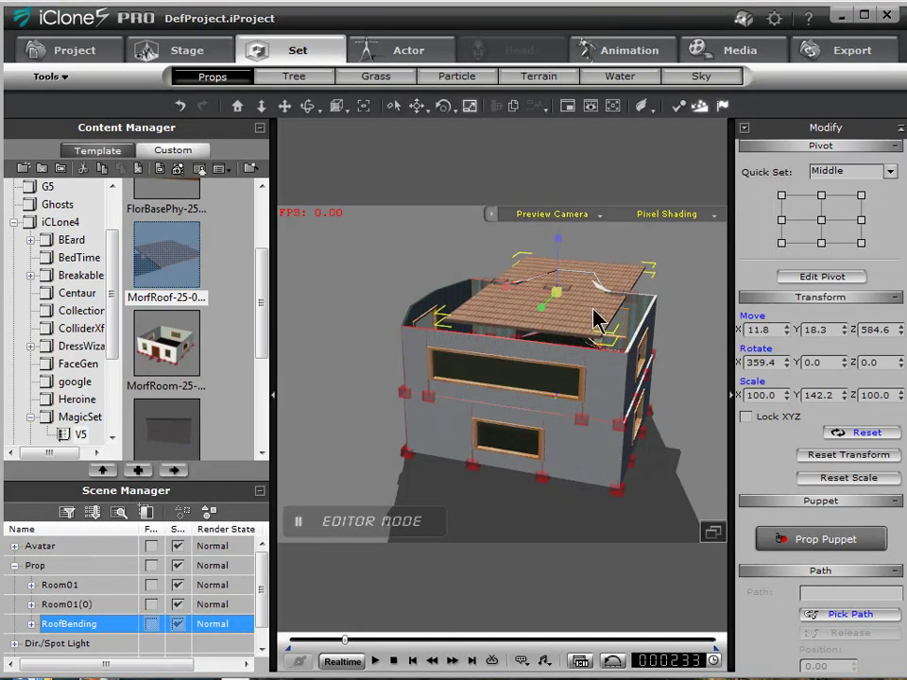
drag(503, 295, 403, 280)
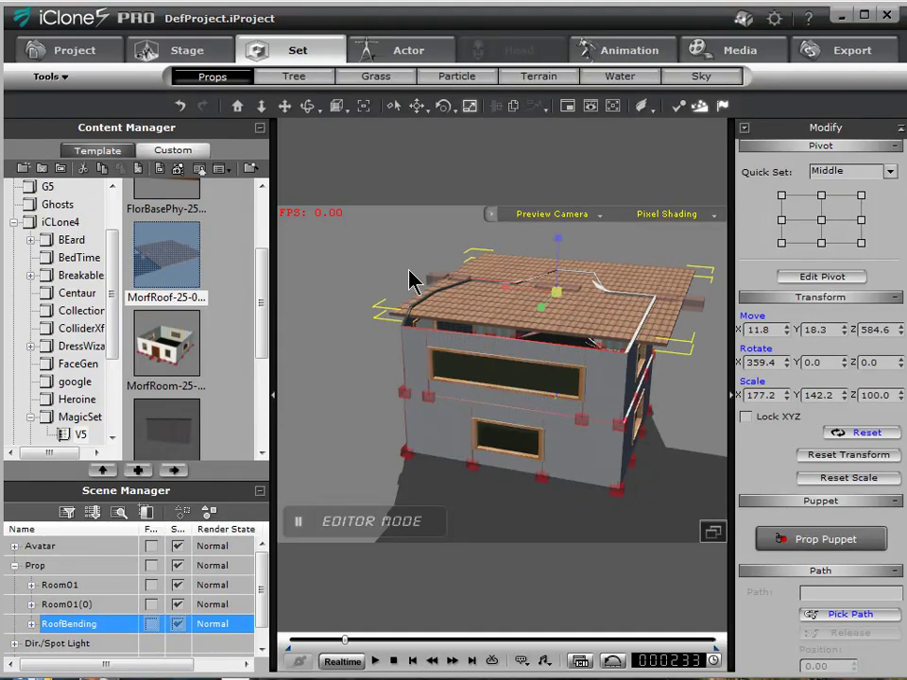
Slide the roof over the building to about Y 365.2 and check its fit from the side.
click(417, 107)
drag(534, 314, 520, 331)
click(309, 107)
drag(607, 232, 83, 433)
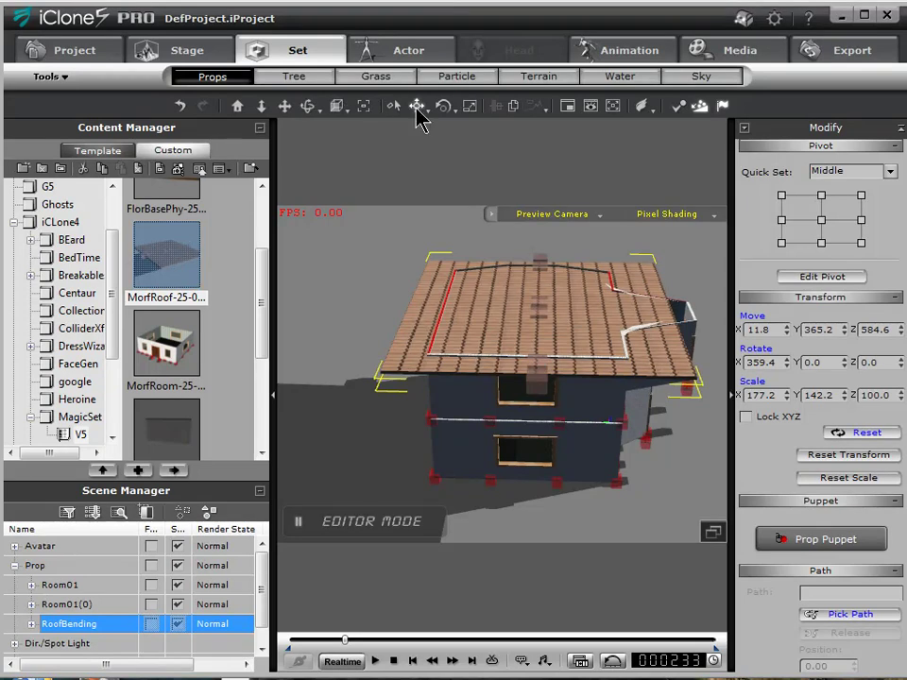
Expand the RoofBending prop's handles and rotate RoofHandle01 to about 25.6 in X to bend that end of the roof down.
click(418, 108)
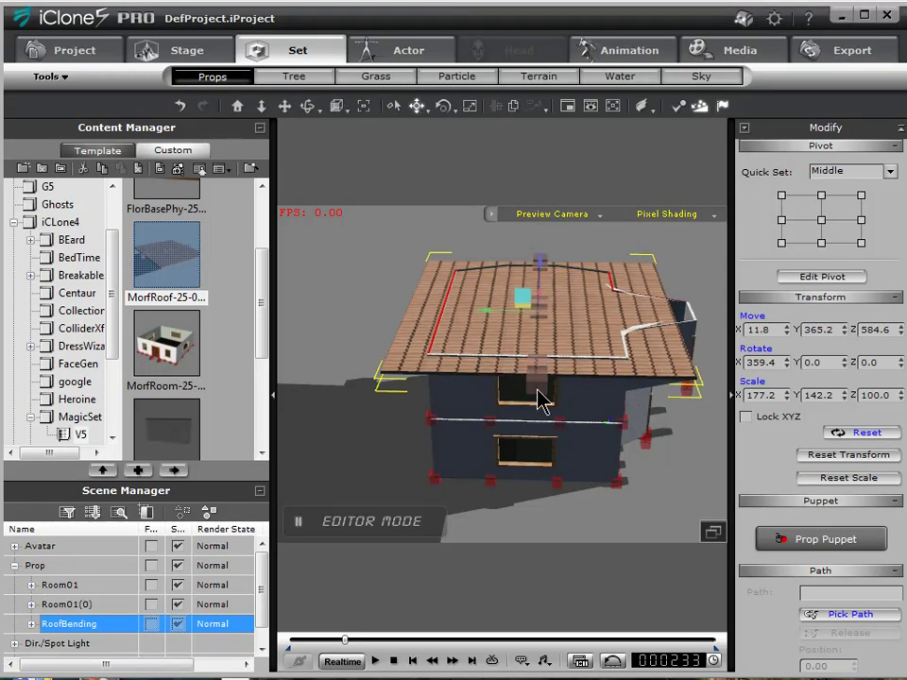
click(260, 129)
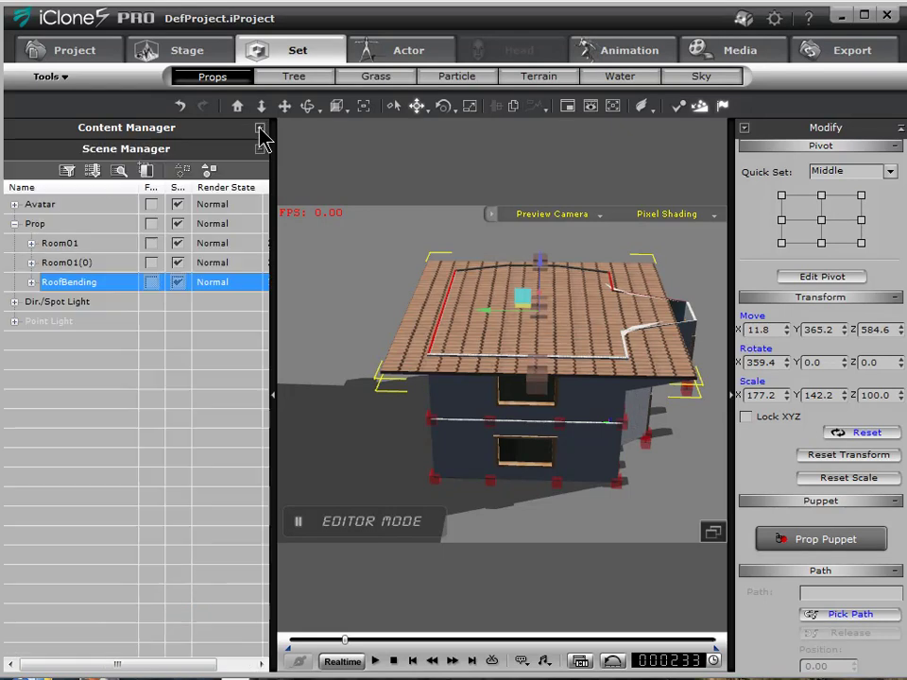
click(31, 283)
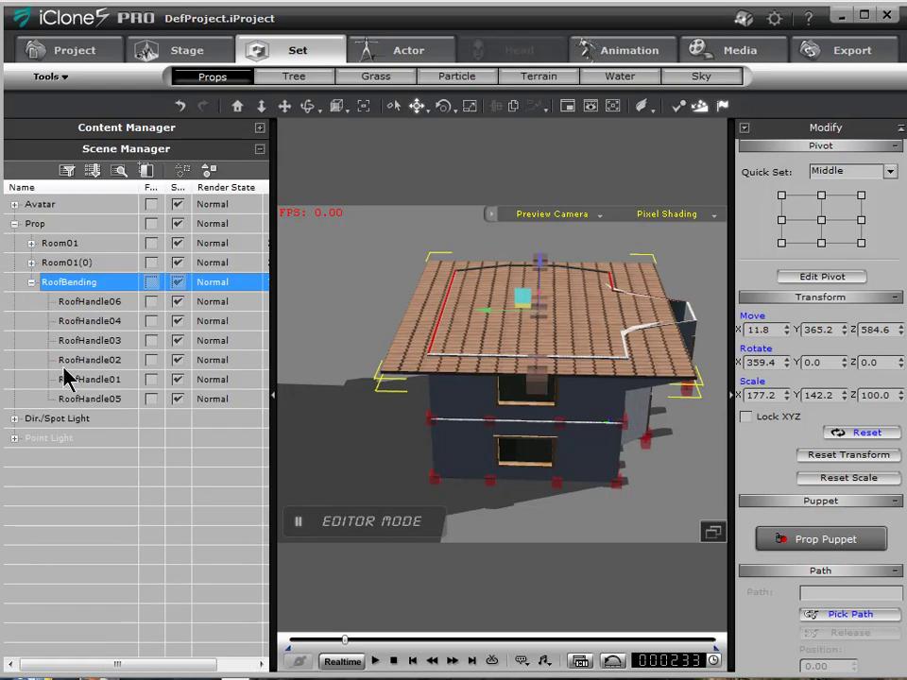
click(98, 380)
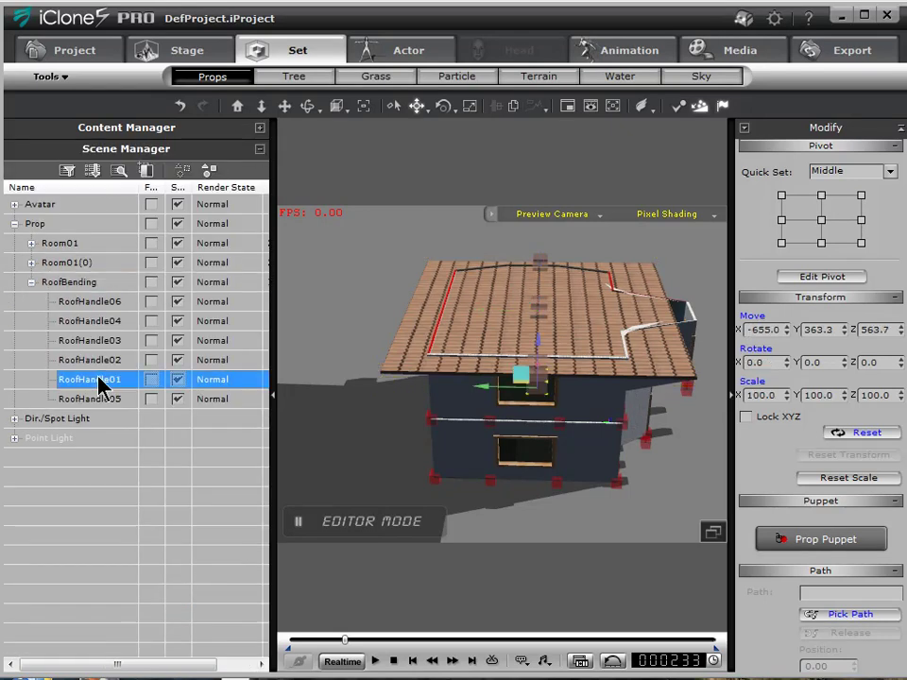
click(443, 107)
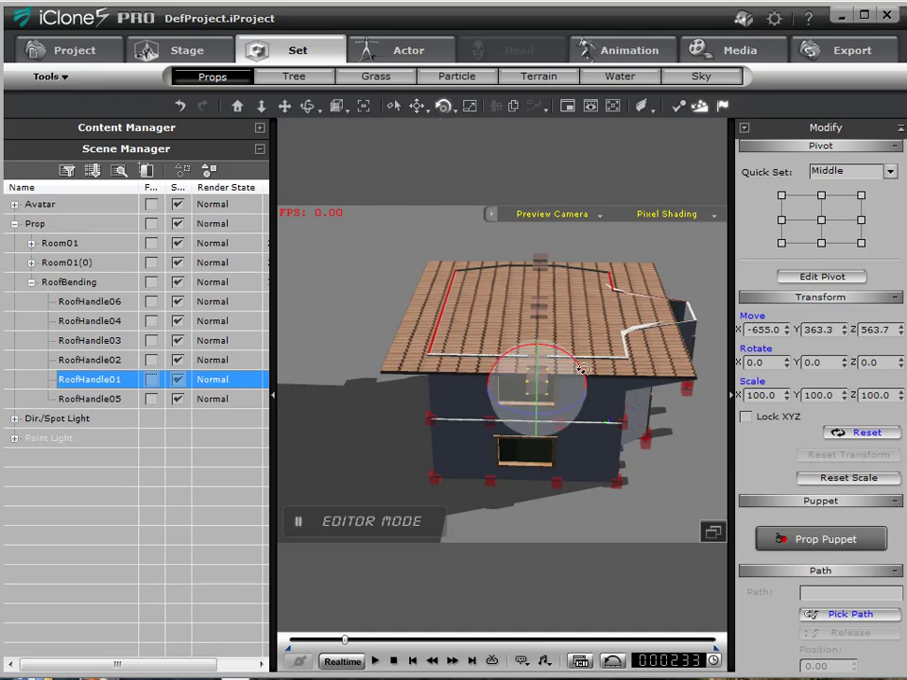
drag(567, 357, 586, 371)
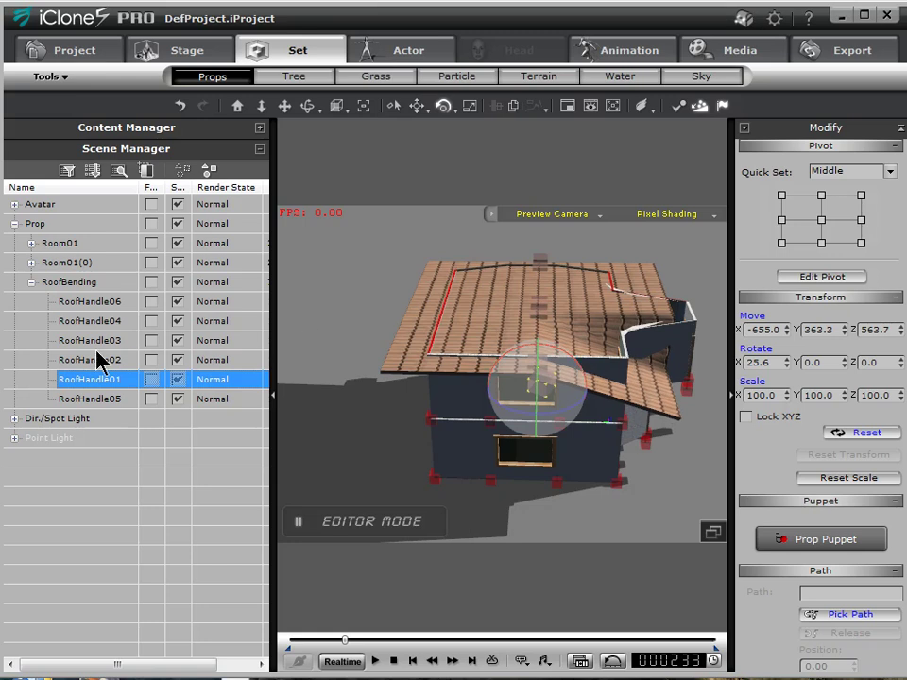
Rotate RoofHandle06 to about 337.3 and RoofHandle05 to about 20.6 in X to pitch the roof's opposite end.
click(112, 302)
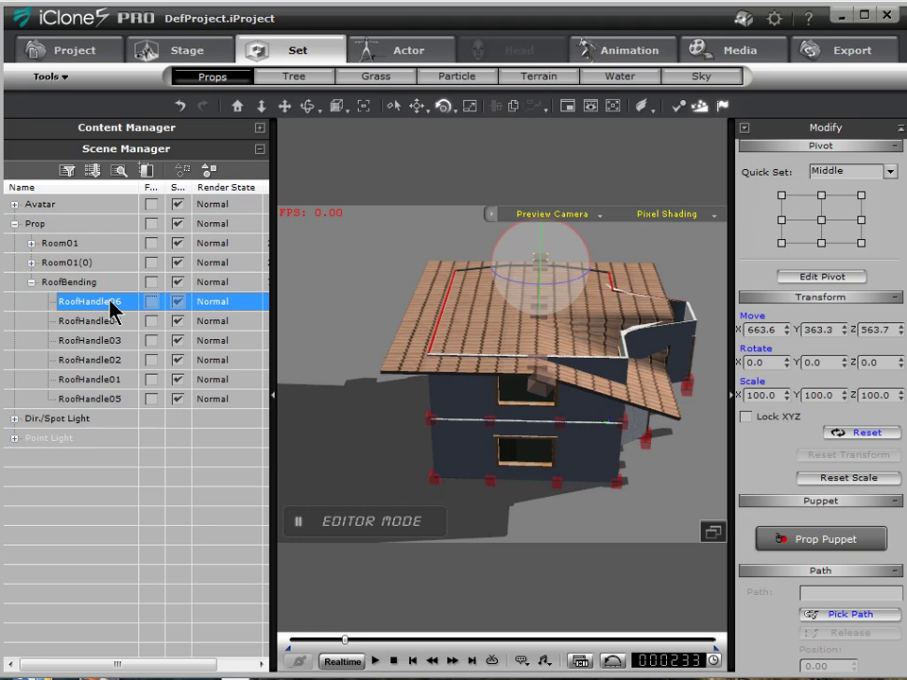
drag(582, 247, 575, 217)
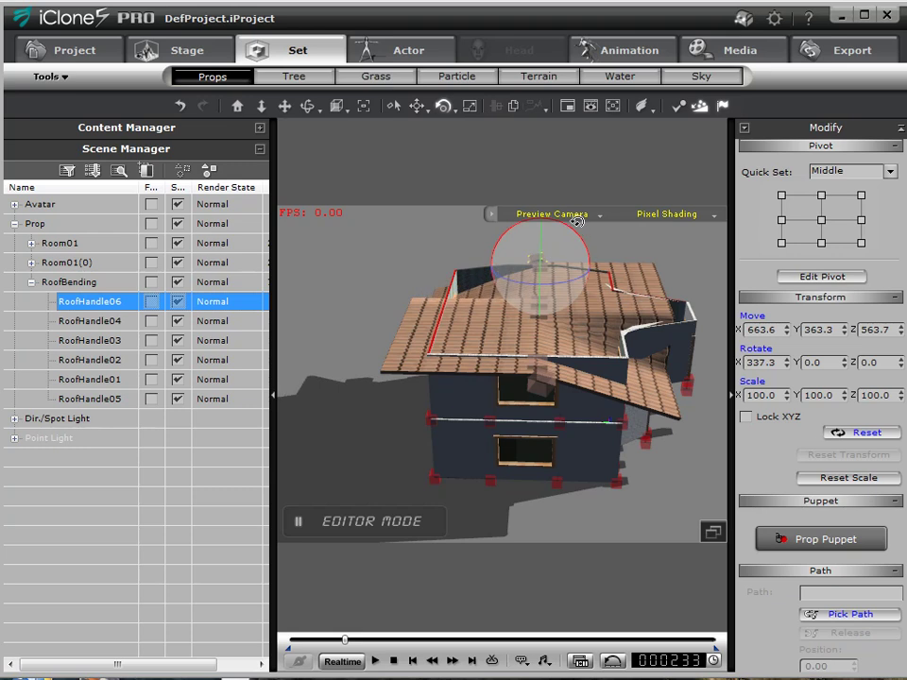
click(95, 340)
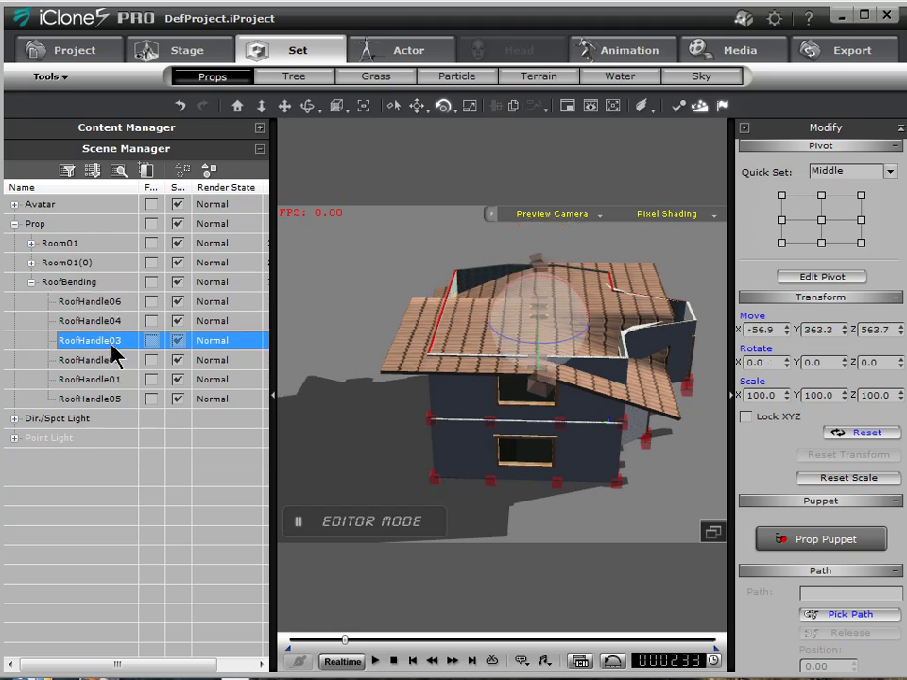
click(114, 364)
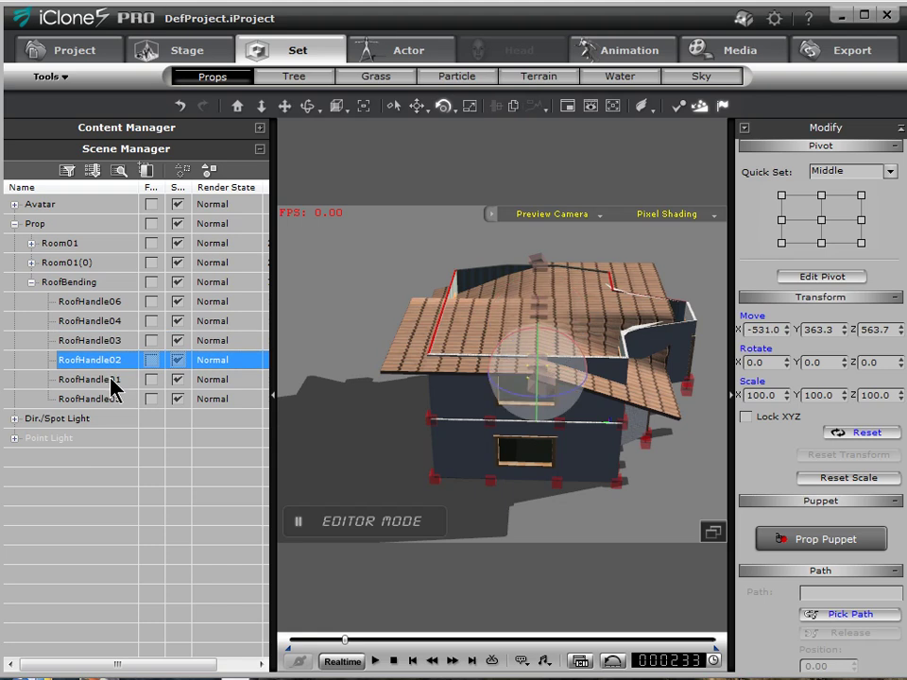
click(112, 382)
click(111, 322)
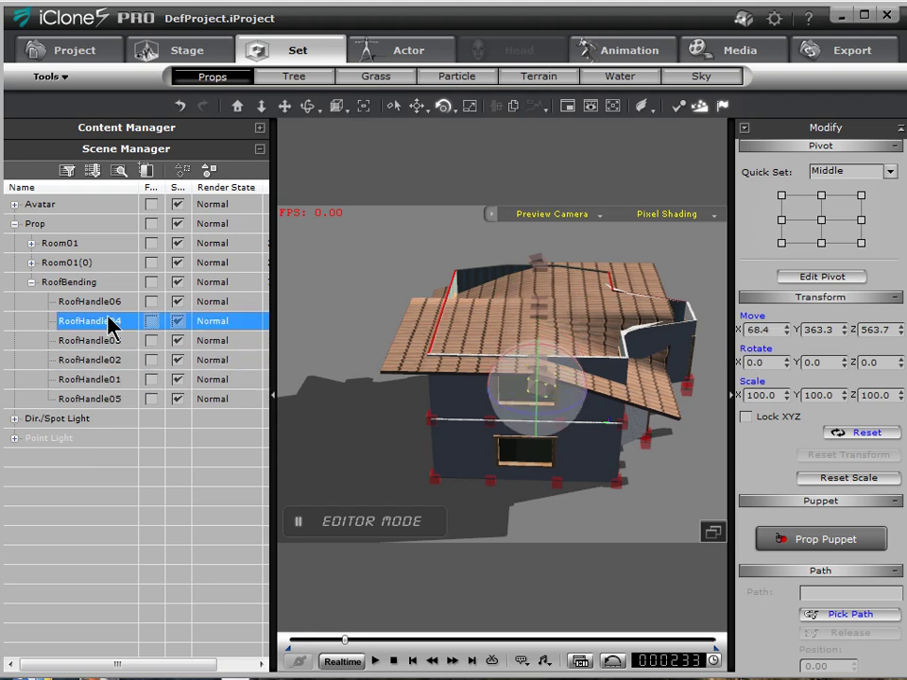
click(117, 399)
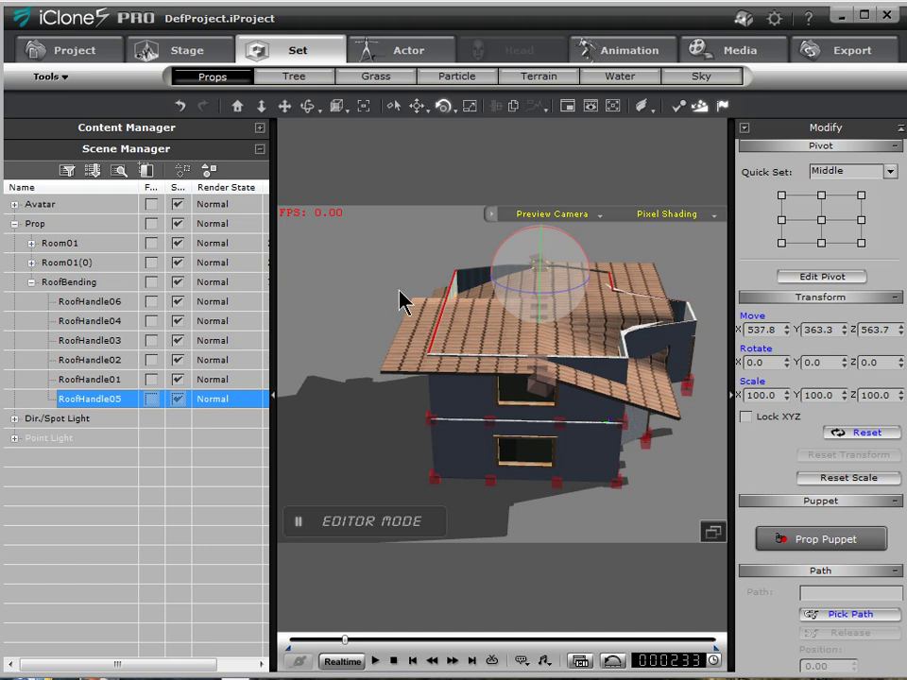
drag(546, 233, 567, 237)
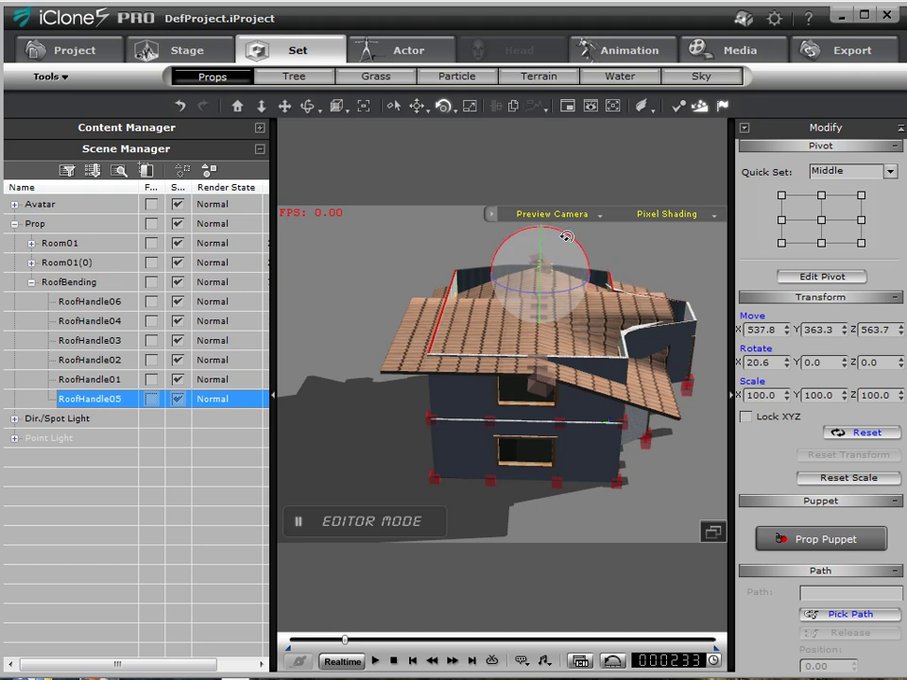
Rotate RoofHandle02 to about 333.4 in X to slope the other half of the near roof end.
click(99, 381)
click(99, 361)
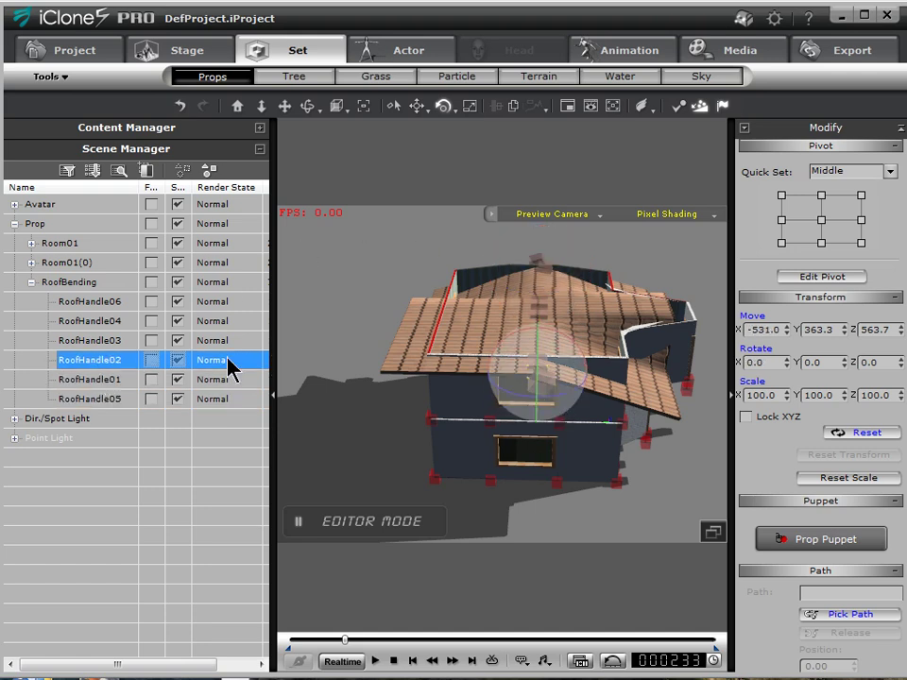
drag(526, 331, 505, 346)
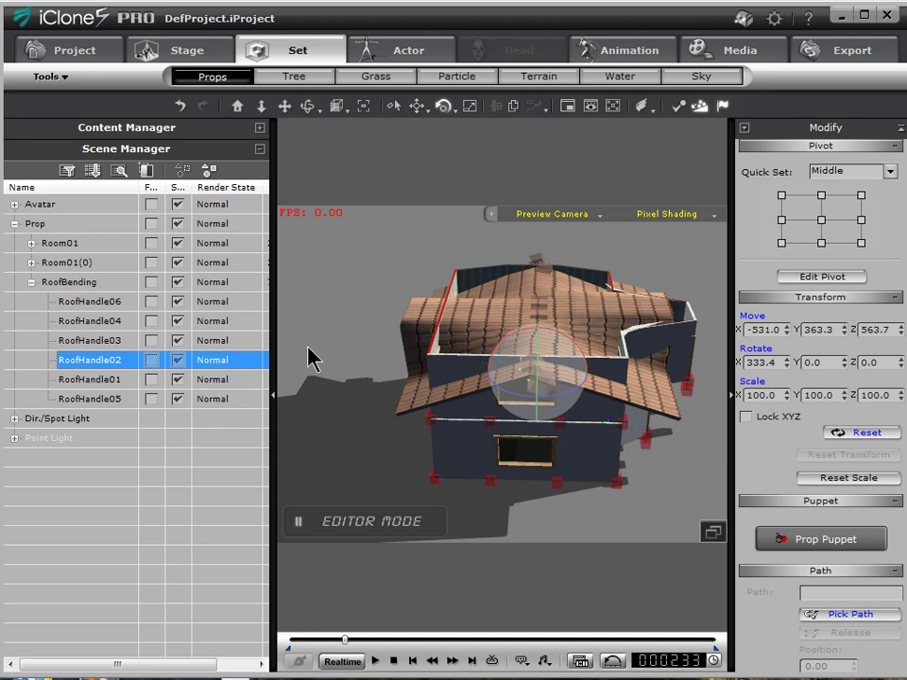
Move RoofHandle03 and RoofHandle05 together up to about Z 632.4 and across to about Y 225.2.
click(108, 342)
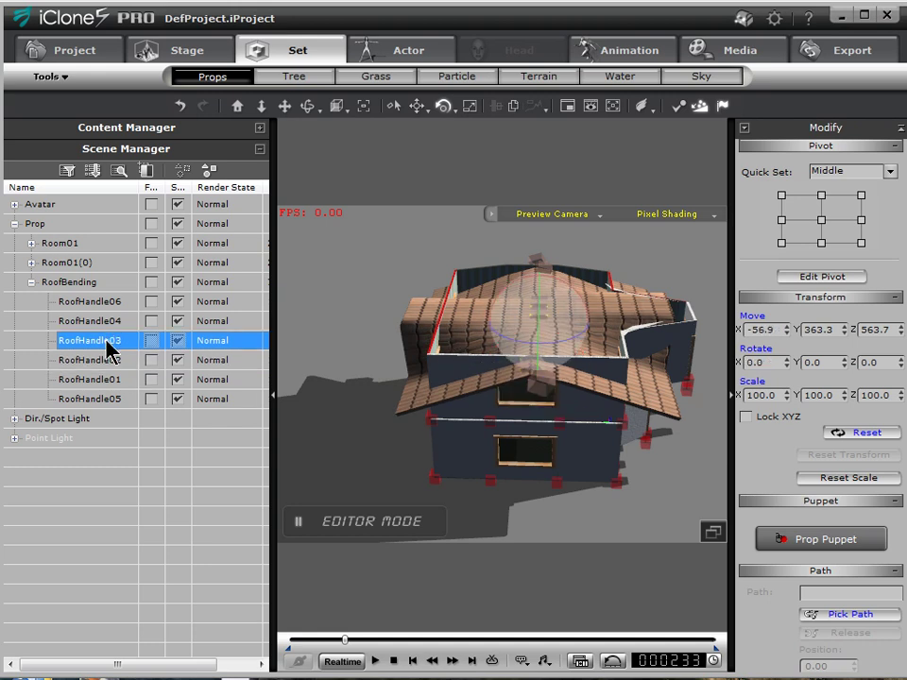
ctrl+click(110, 400)
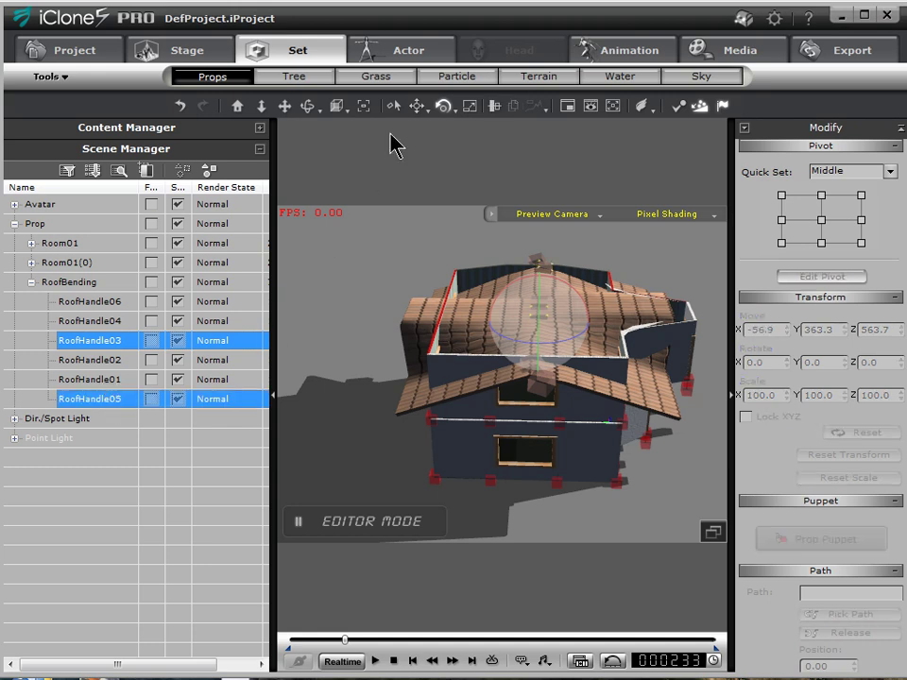
click(417, 106)
drag(538, 247, 542, 229)
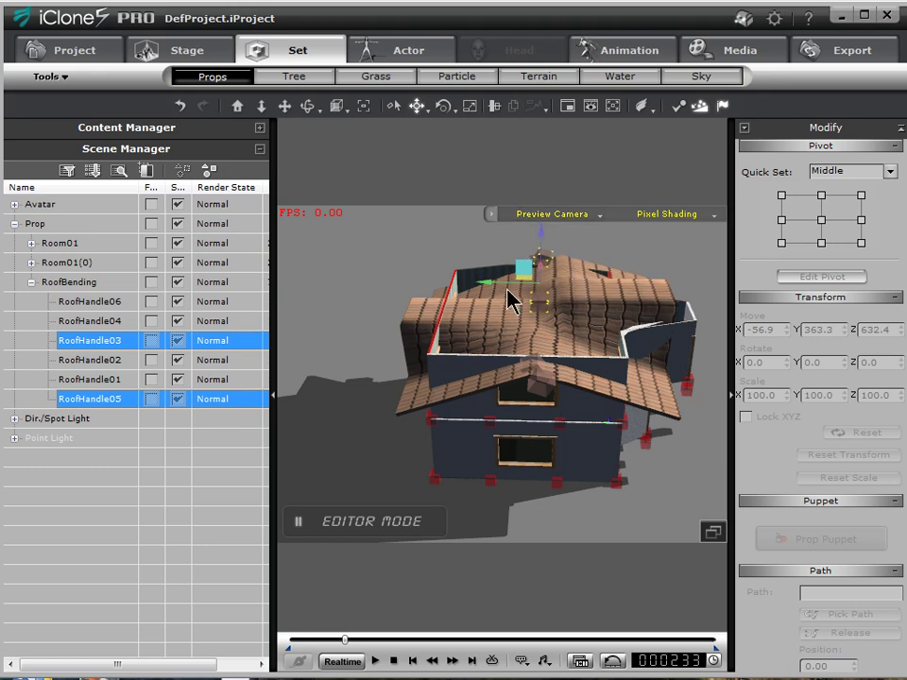
drag(483, 281, 189, 369)
From the front of the house, rotate RoofHandle01 to about 2.5 in X and 355.0 in Y.
click(310, 109)
scroll(820, 377, down, 2)
drag(614, 283, 818, 246)
drag(597, 414, 596, 298)
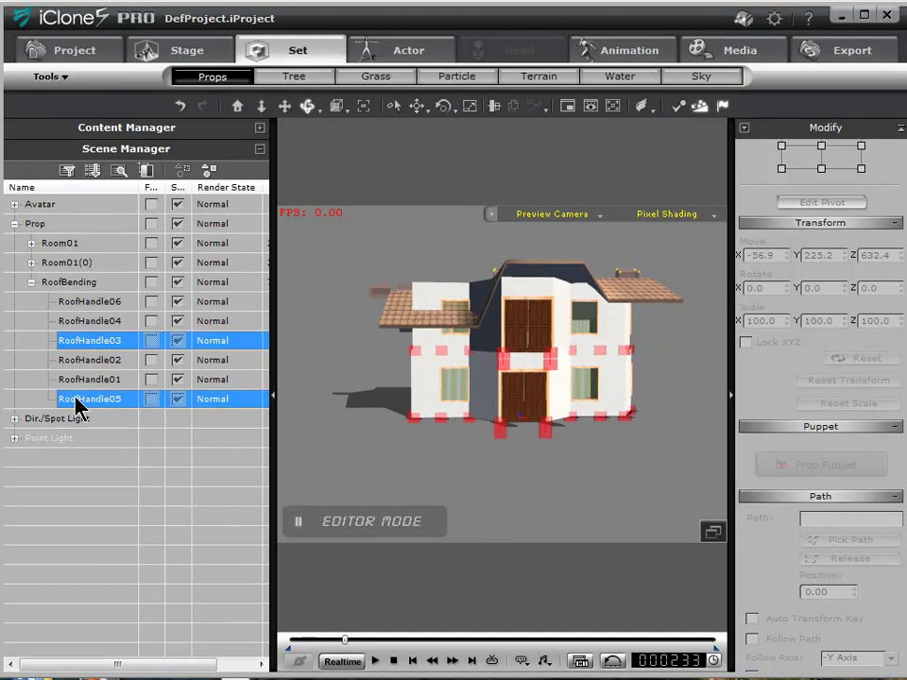
click(98, 379)
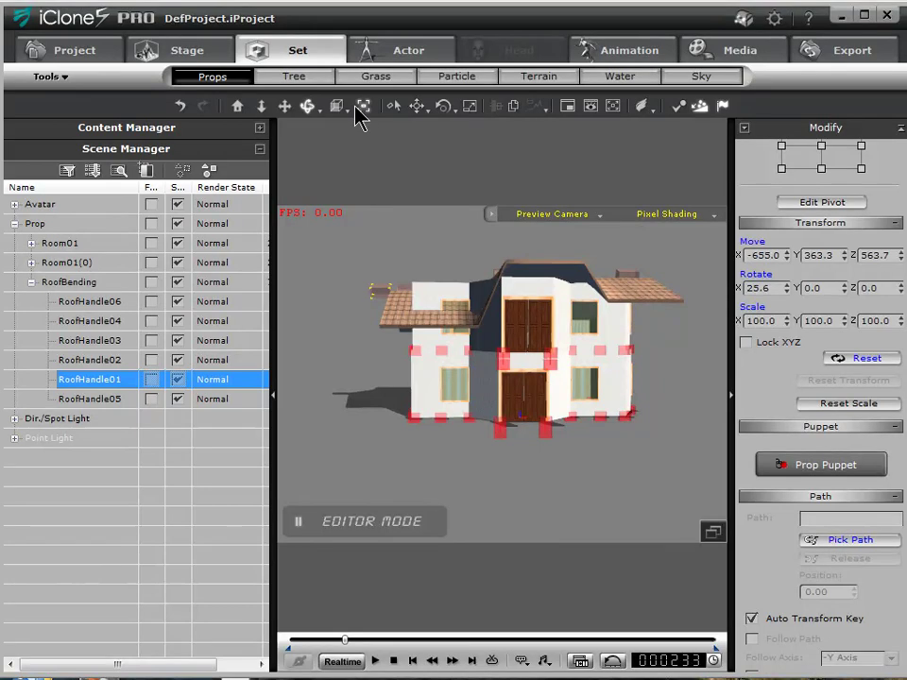
click(442, 105)
drag(374, 279, 379, 258)
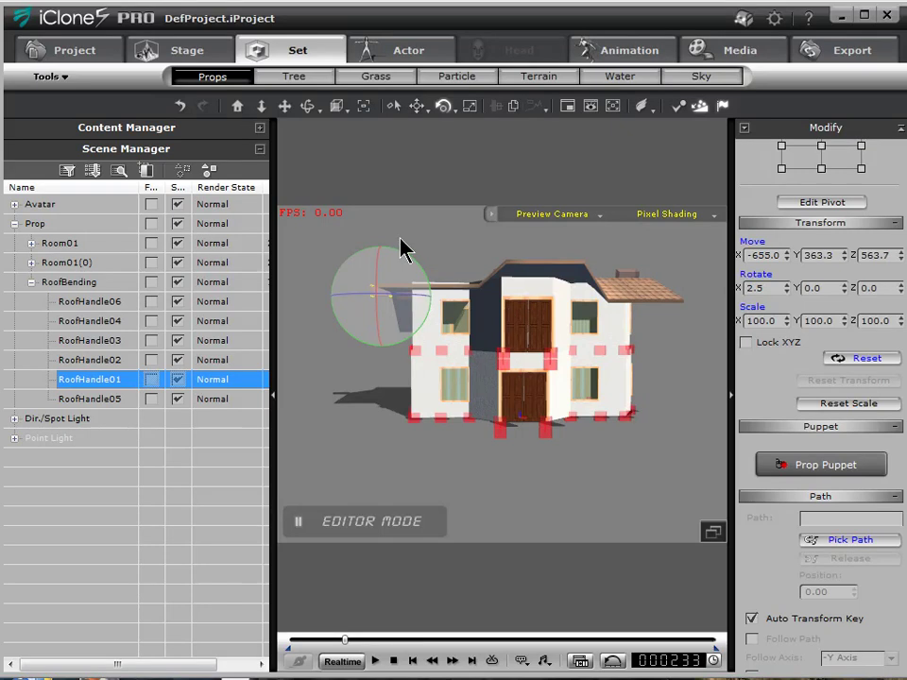
drag(411, 261, 466, 191)
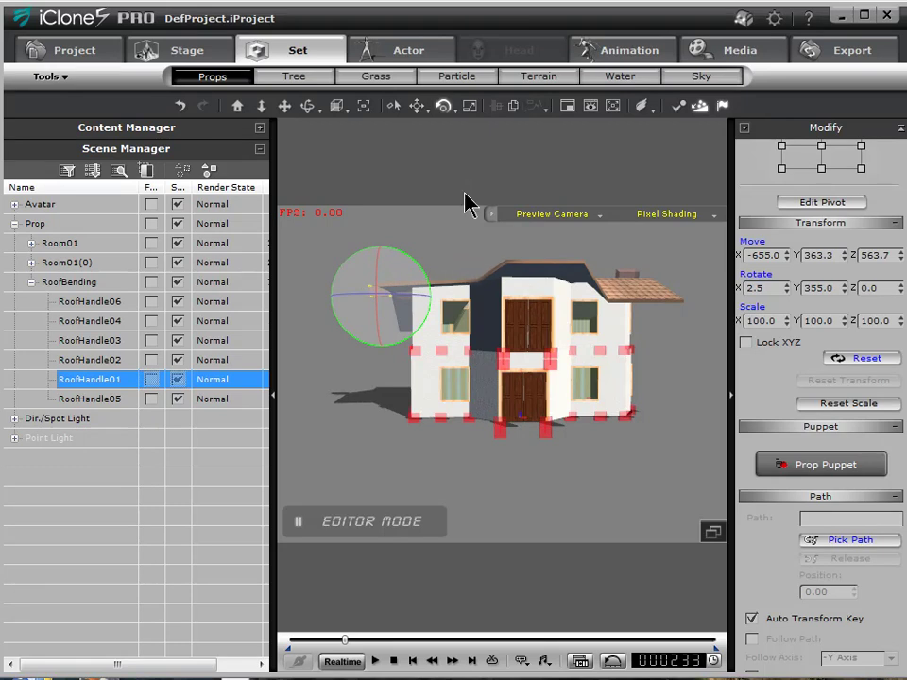
Raise RoofHandle01 to about Z 770.2 to lift that side of the roof, and view the house from an angle.
click(417, 106)
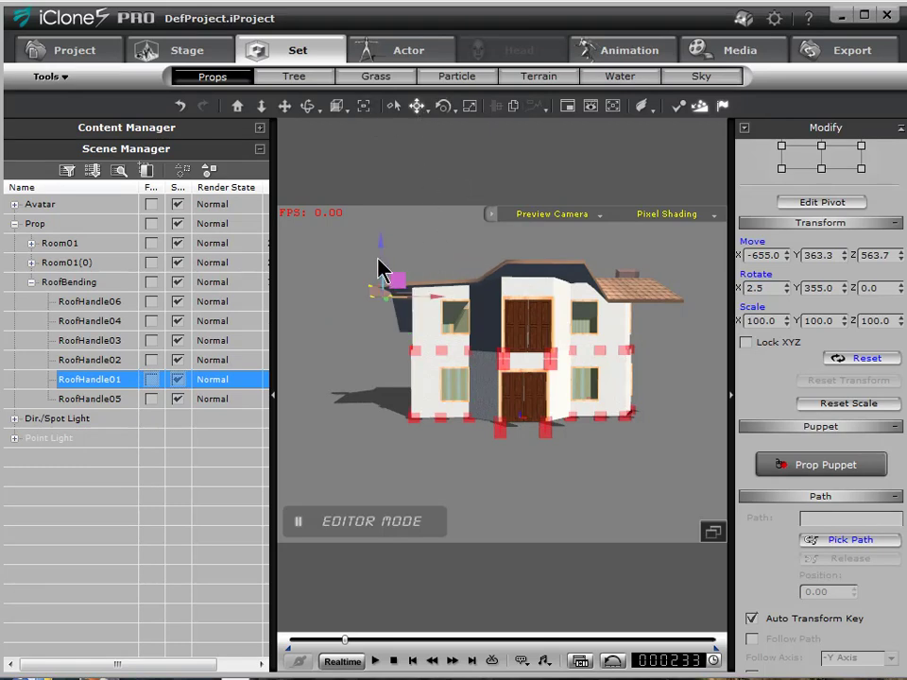
drag(379, 225, 384, 194)
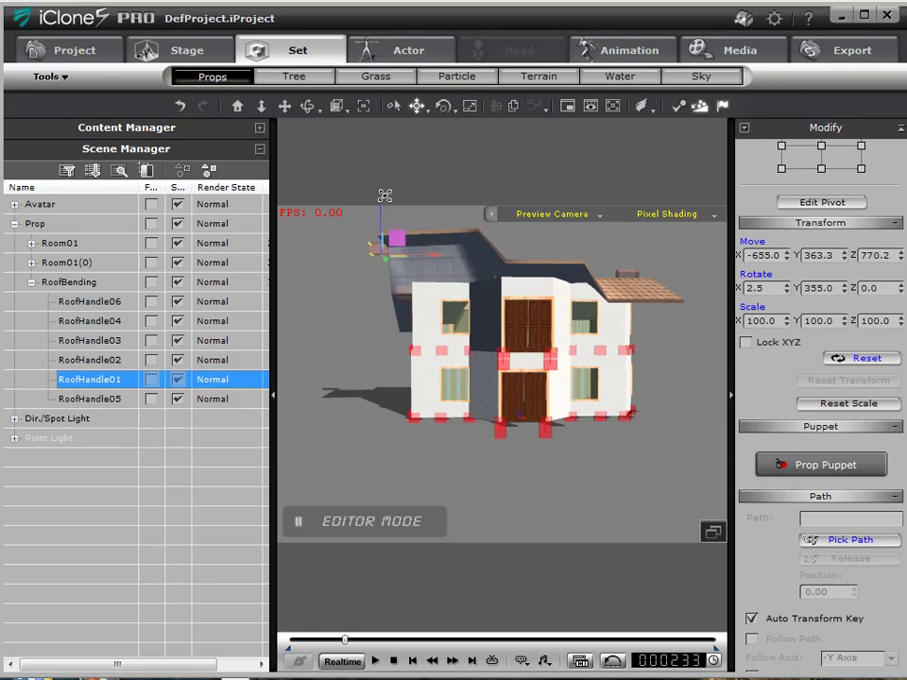
right_drag(317, 154, 392, 453)
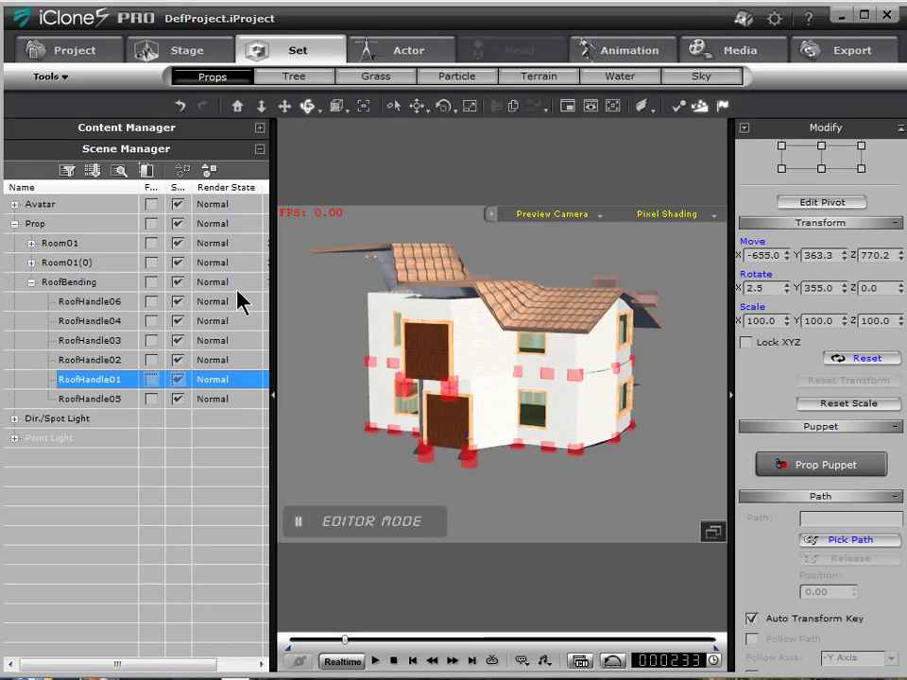
Hide the lower storey's bone markers by setting the material opacity of Room01's Rear4 bone to 0.
click(31, 243)
click(68, 262)
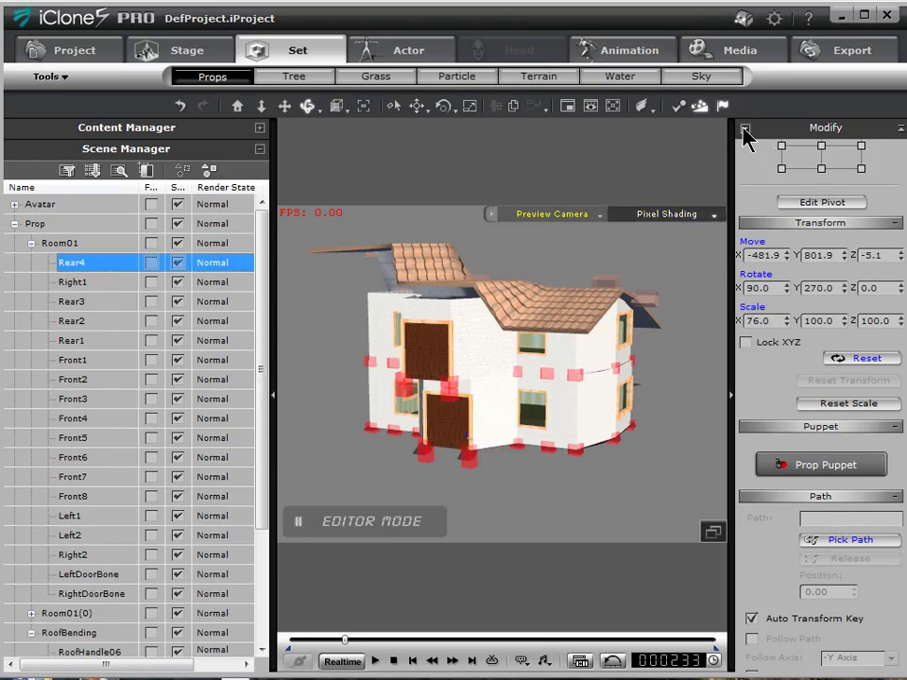
click(744, 130)
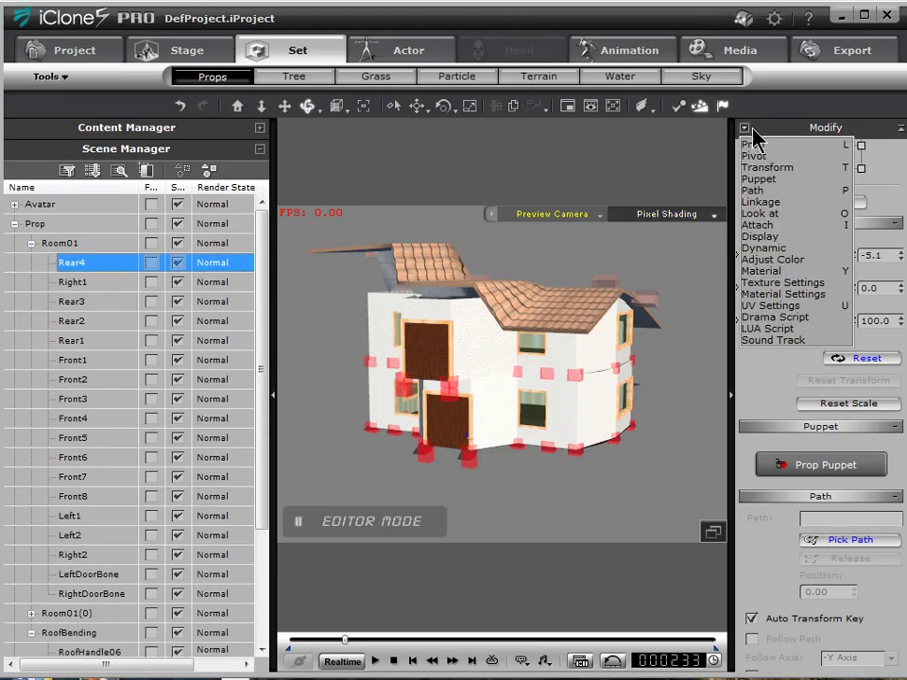
click(766, 272)
drag(868, 618, 871, 194)
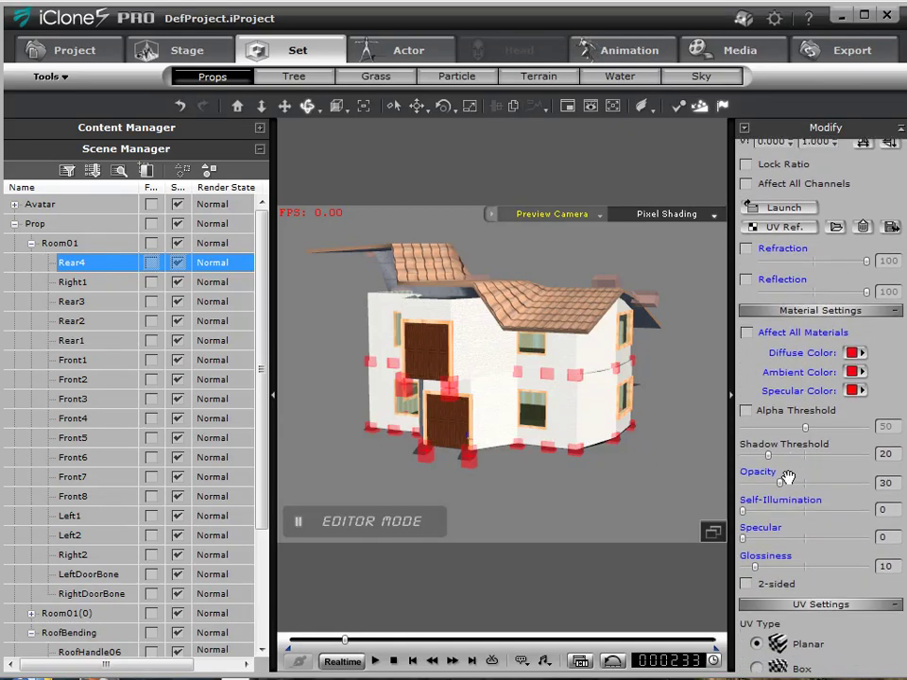
drag(782, 484, 659, 508)
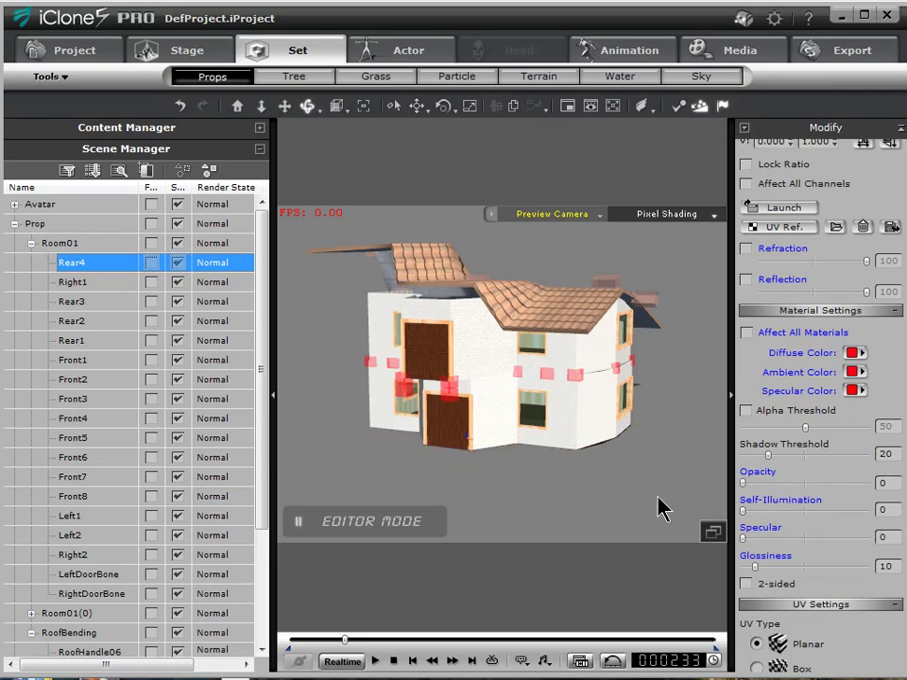
Hide the upper storey's bone markers by setting the material opacity of Room01(0)'s Front3 bone to 0.
click(32, 243)
click(31, 262)
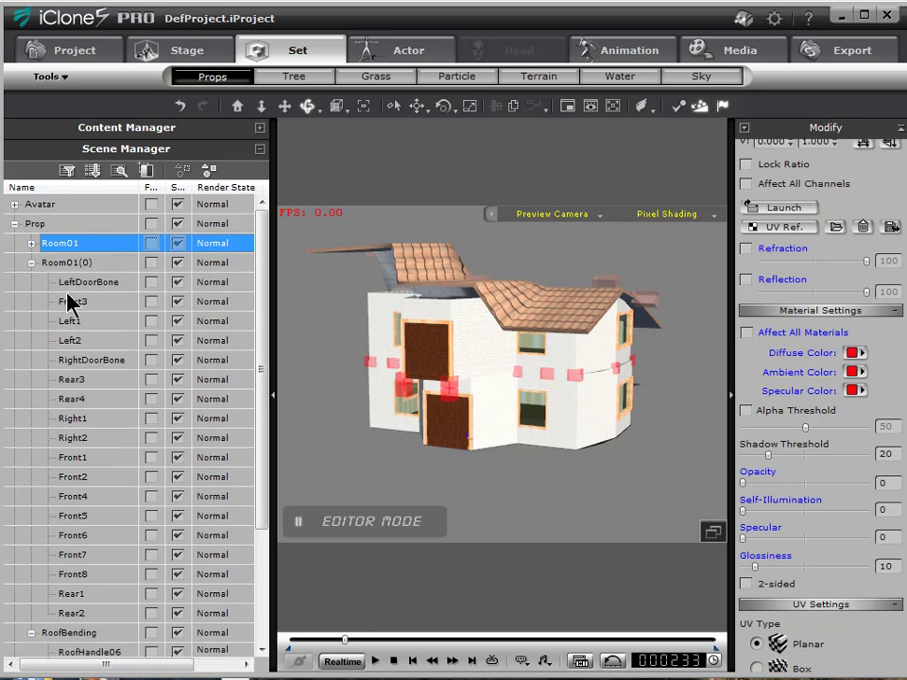
click(72, 302)
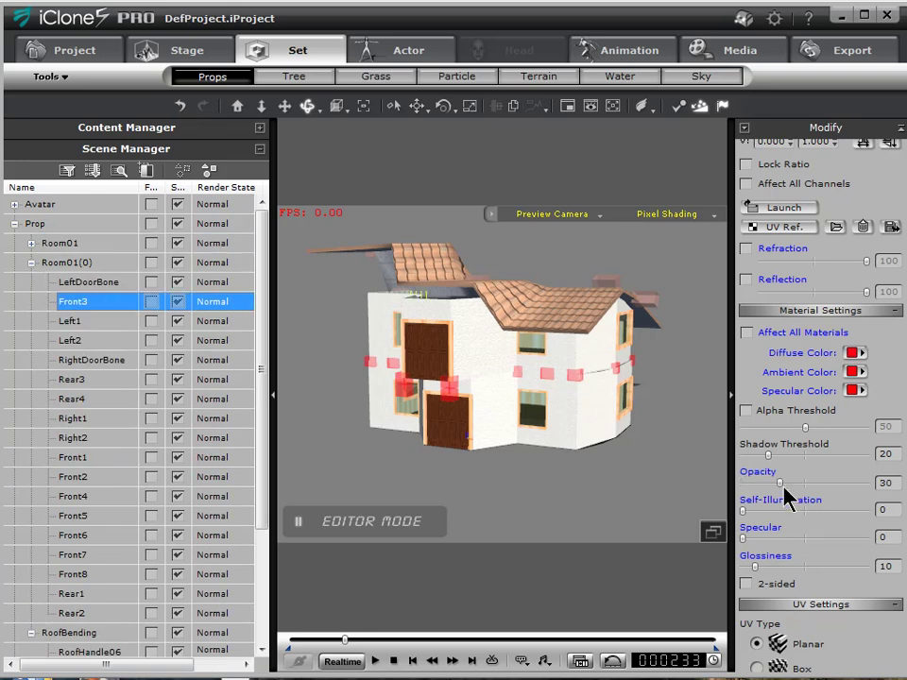
drag(780, 484, 587, 506)
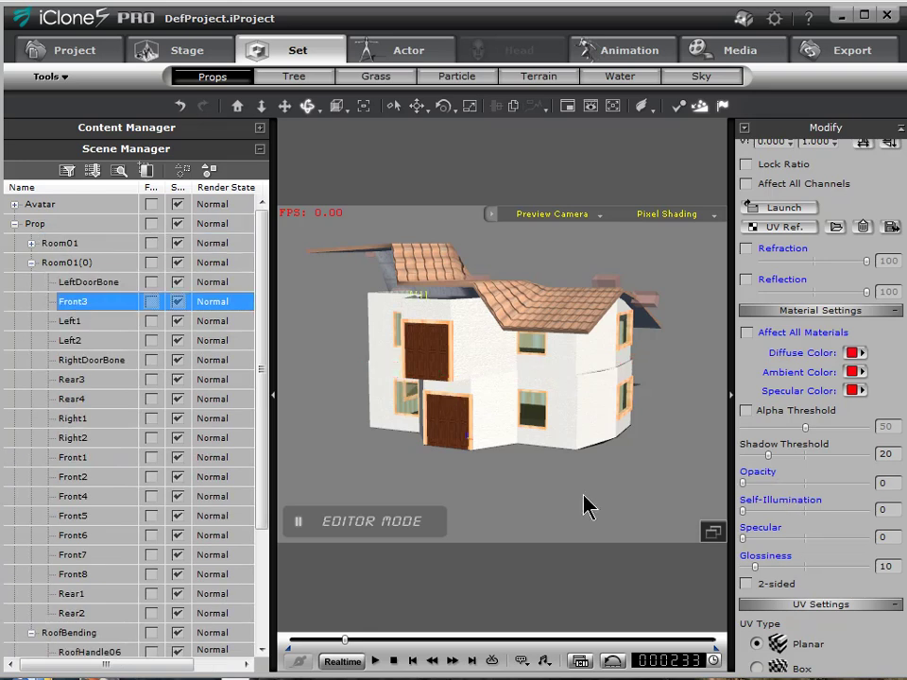
Hide the roof's handle markers by setting RoofHandle06's material opacity to 0, and inspect the house from another angle.
click(31, 262)
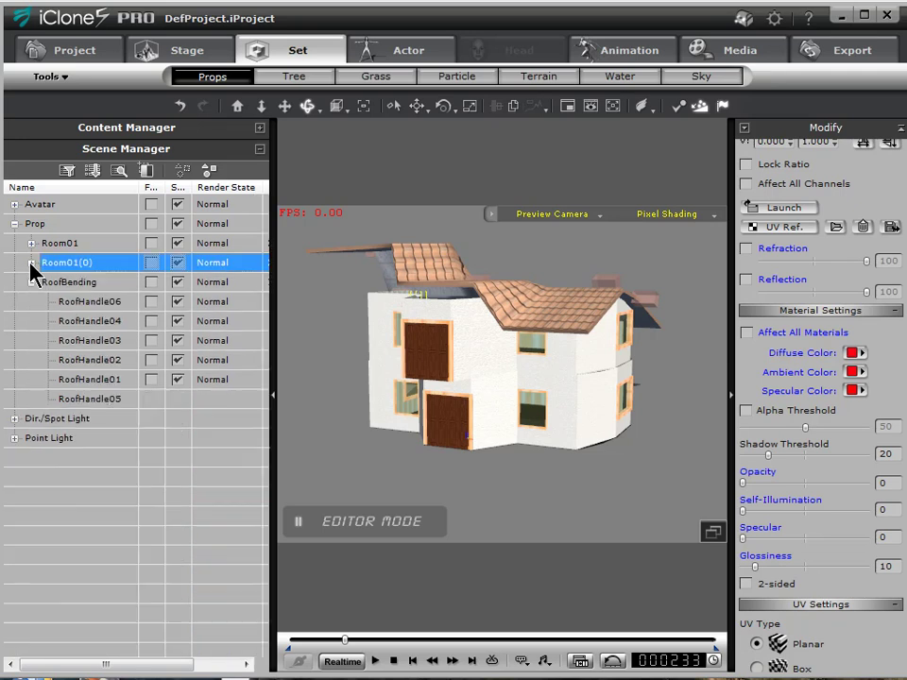
click(99, 301)
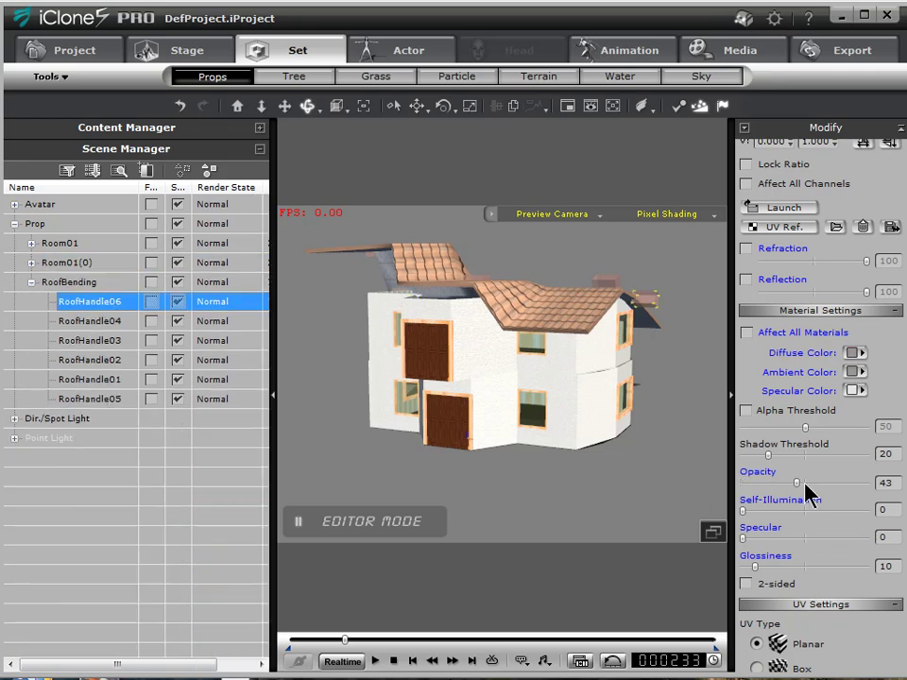
drag(796, 483, 605, 497)
drag(608, 448, 850, 533)
drag(553, 476, 659, 474)
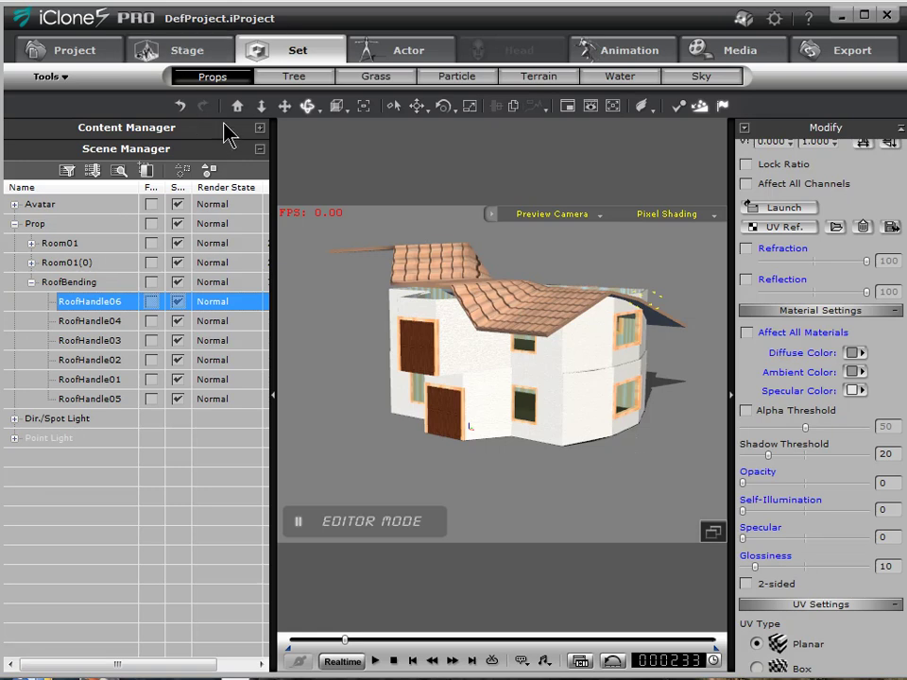
Add the Wall8Point wall prop from the custom content to the scene and move it out in front of the house.
click(262, 111)
drag(344, 346, 419, 469)
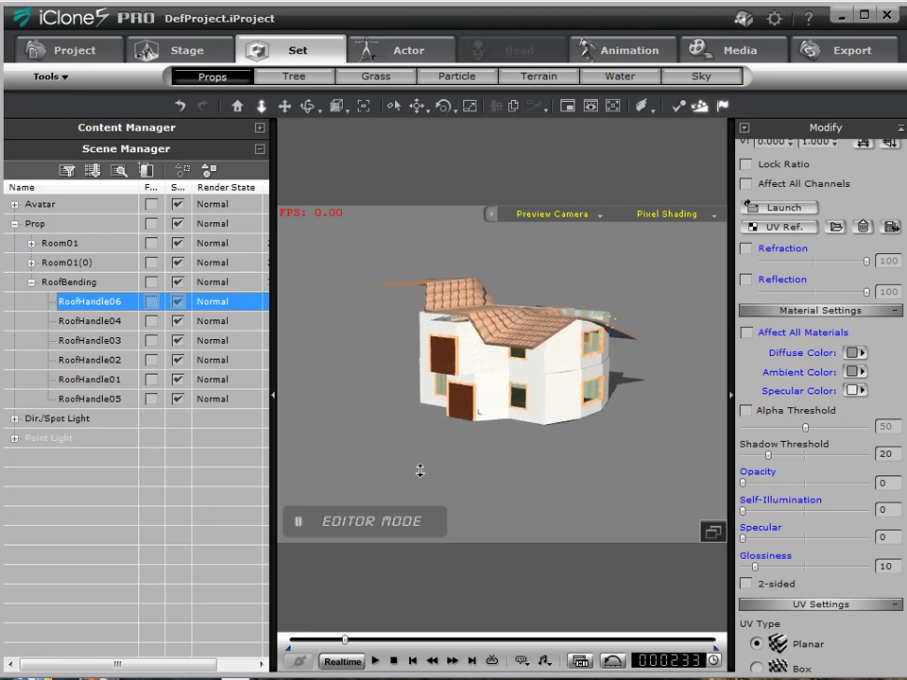
click(259, 128)
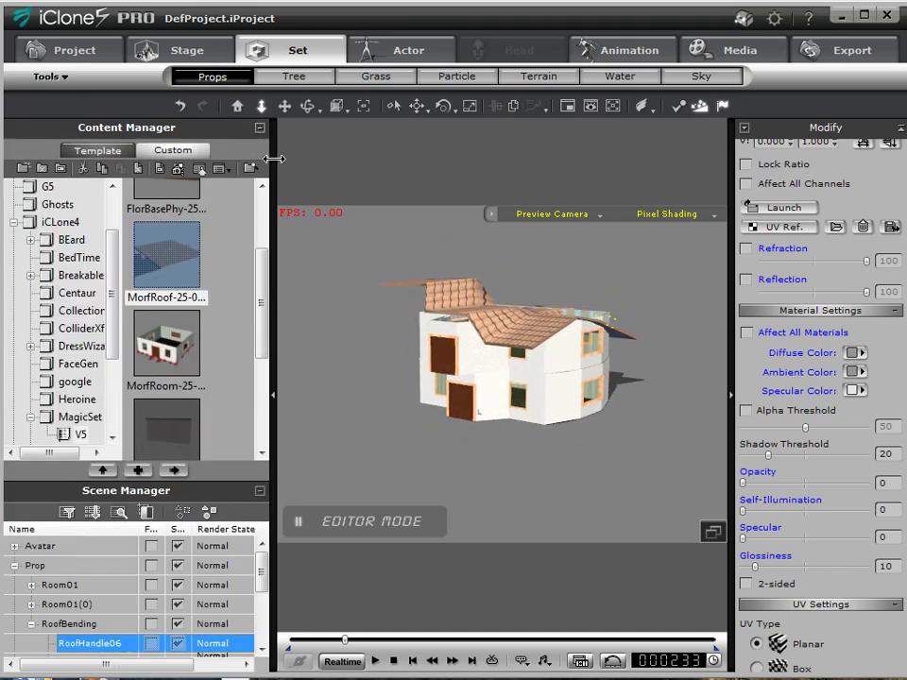
drag(265, 305, 264, 412)
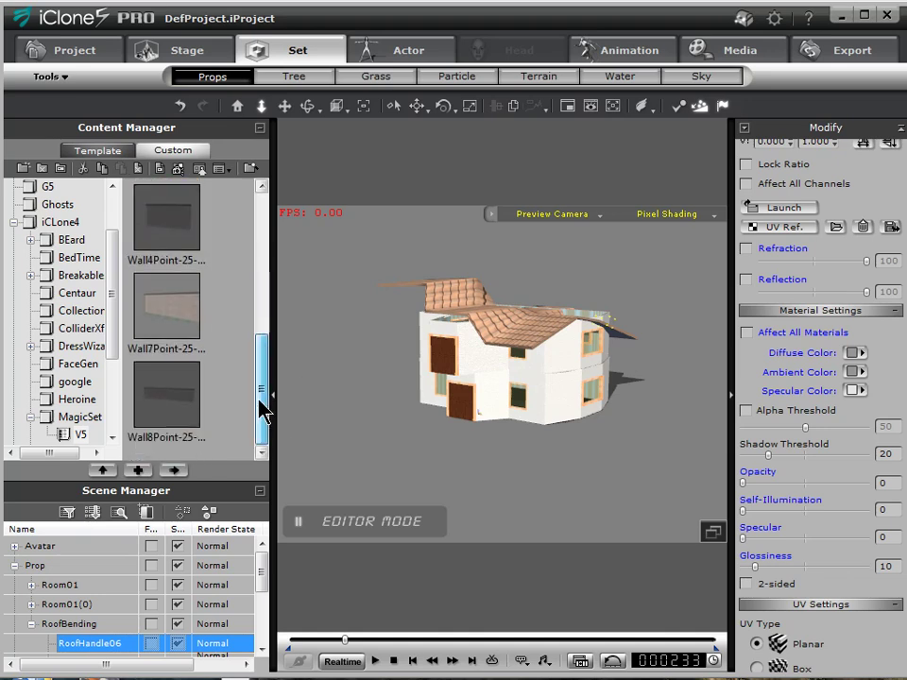
double_click(168, 404)
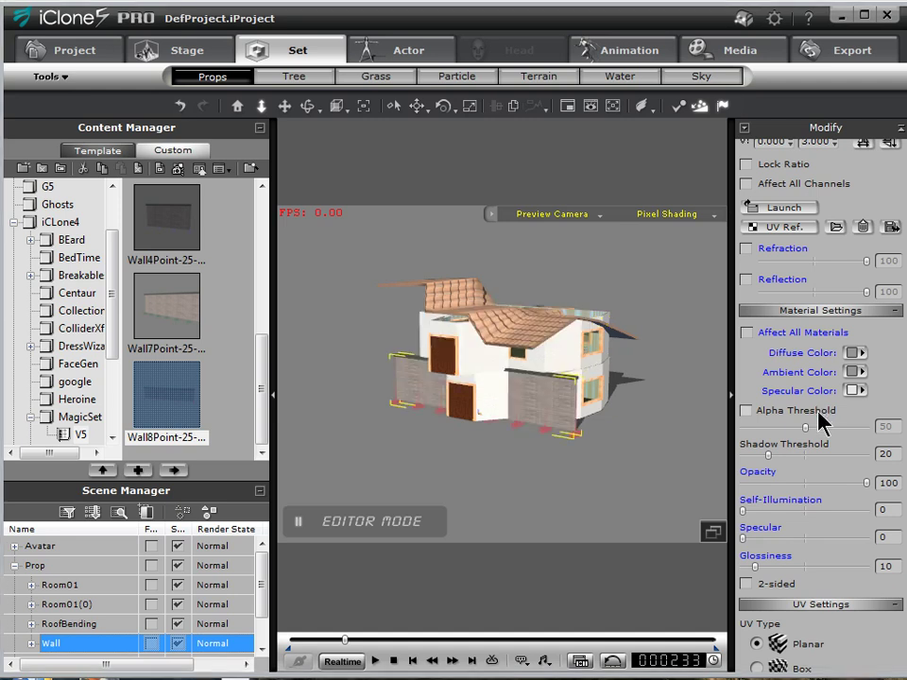
click(417, 109)
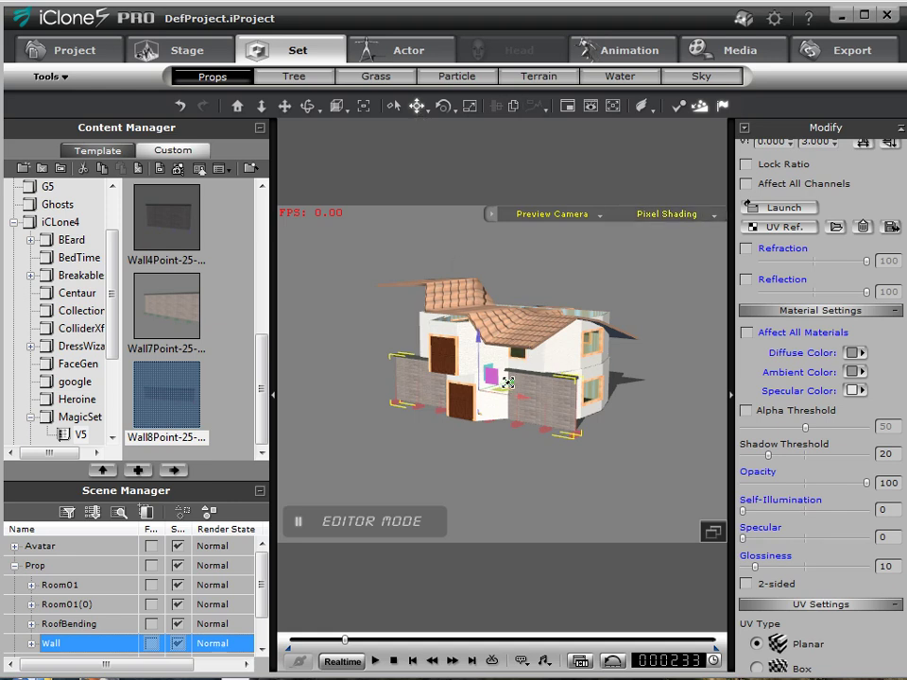
drag(503, 386, 453, 415)
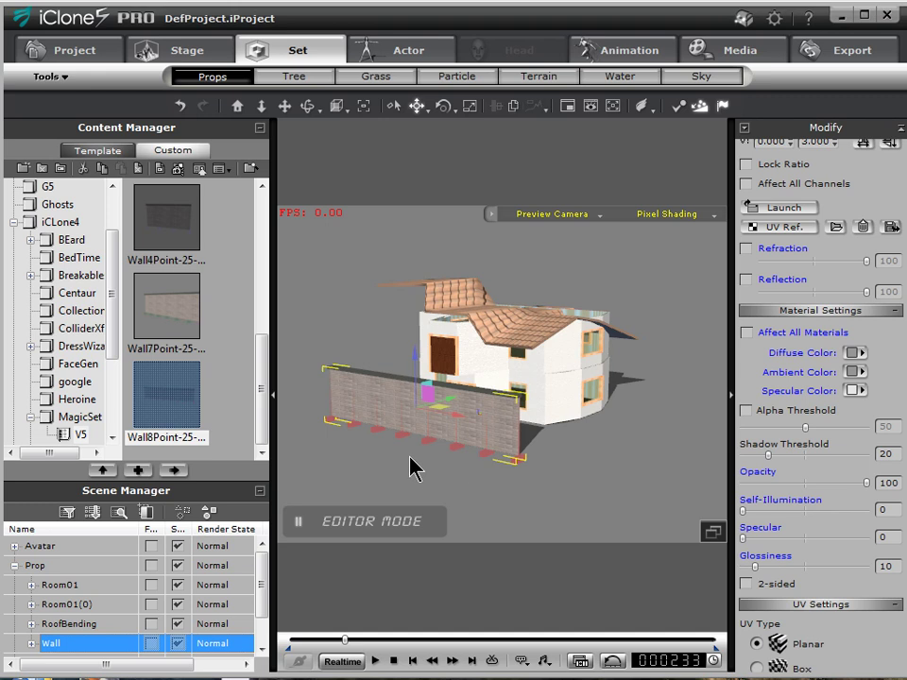
Move the wall's end bone Wall8p1 outward, away from the house, to bend that end of the wall into a corner.
click(283, 106)
drag(371, 289, 377, 255)
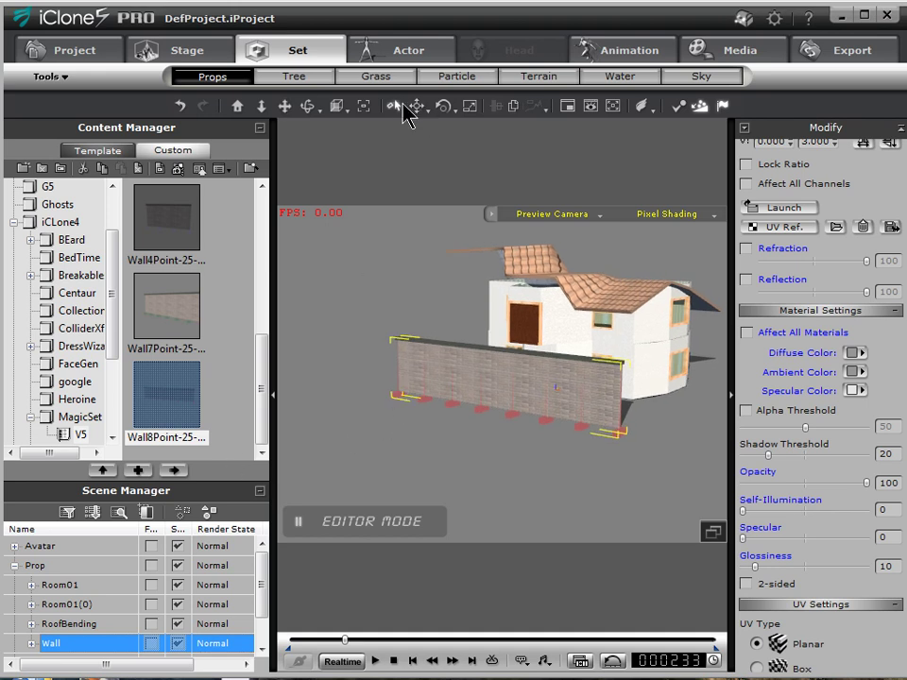
click(395, 408)
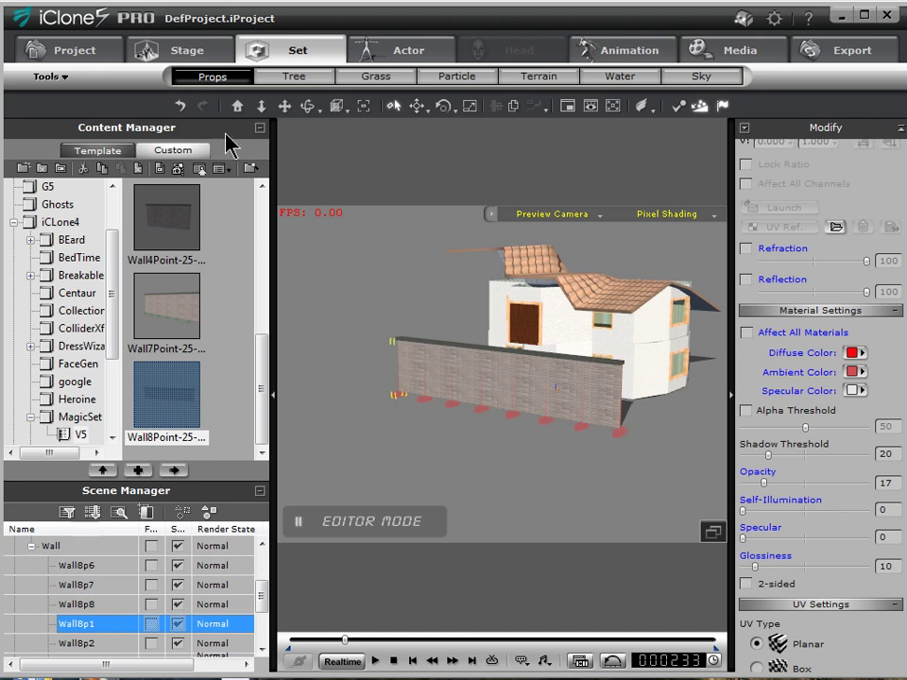
click(260, 127)
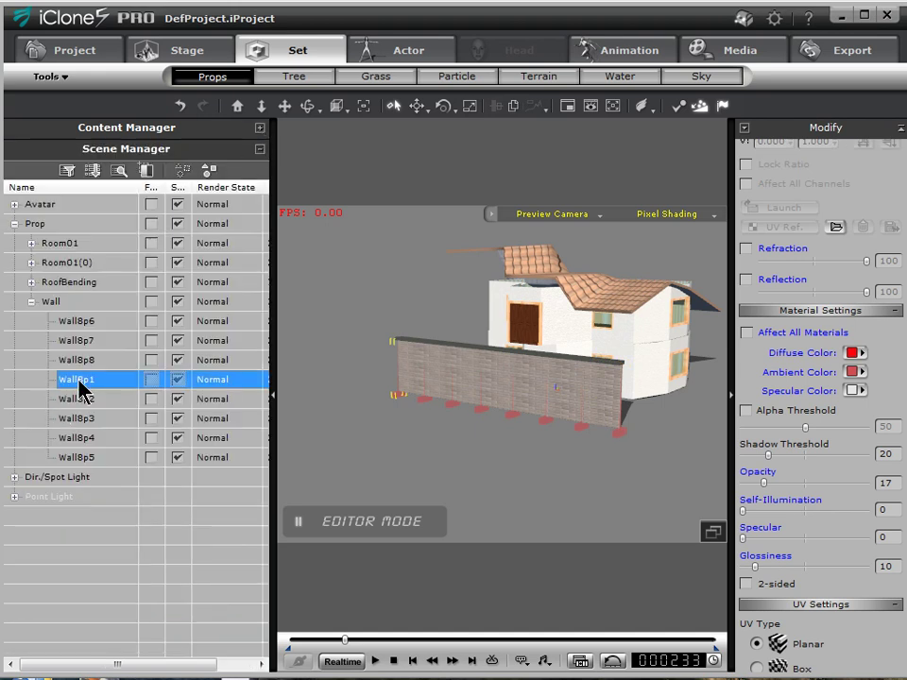
click(417, 107)
drag(432, 384, 407, 445)
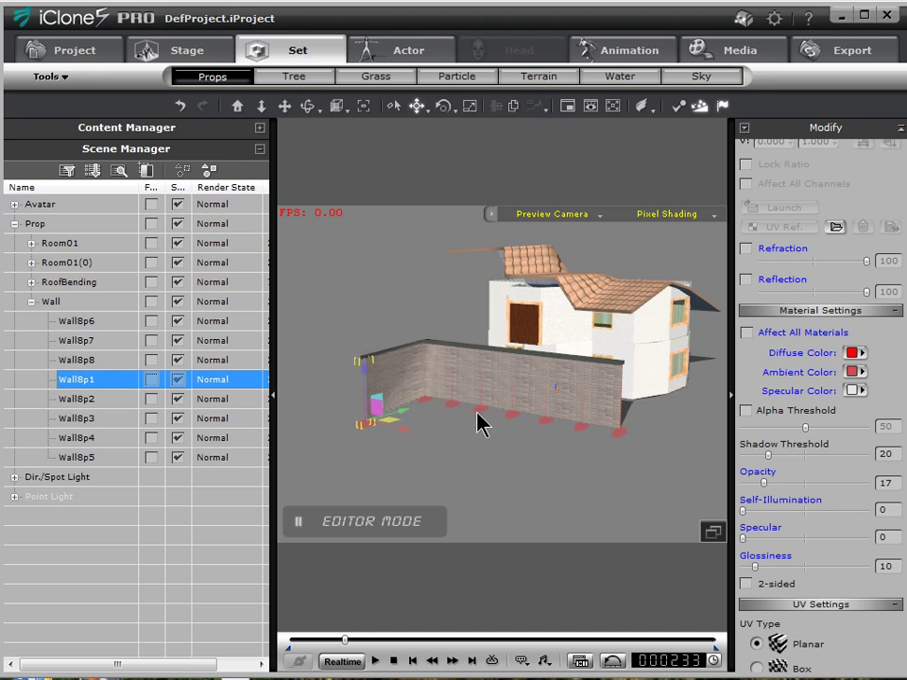
Select the wall bones Wall8p4 and Wall8p5 together and move them outward to make the middle section protrude.
click(406, 111)
click(483, 423)
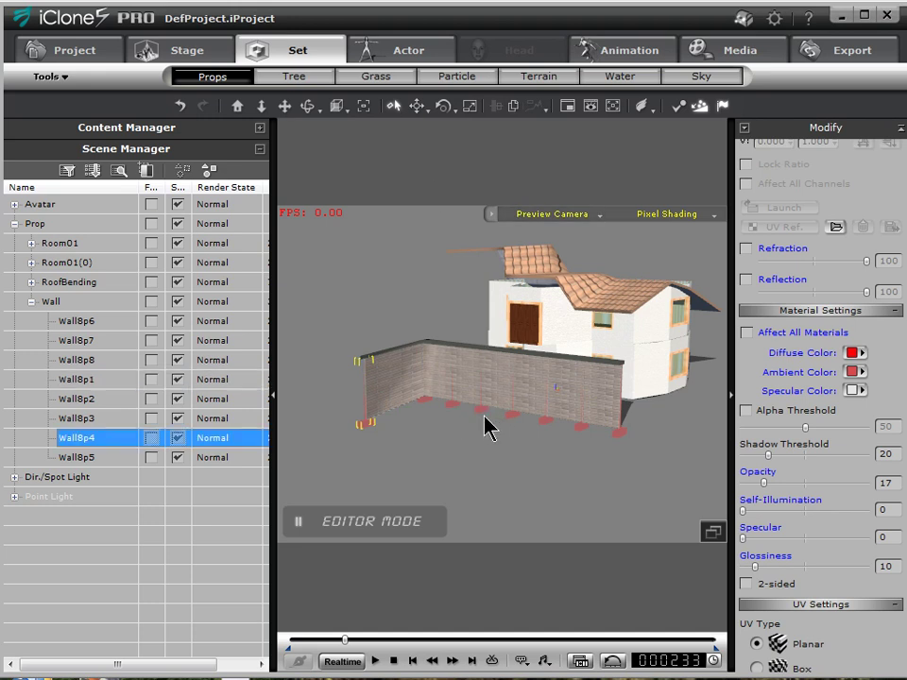
ctrl+click(517, 427)
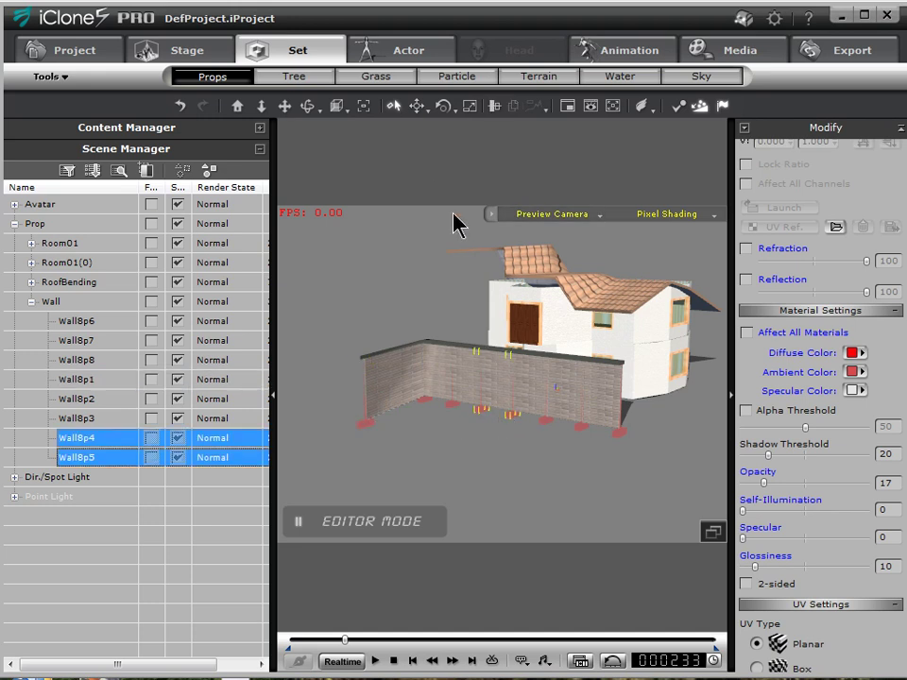
click(416, 108)
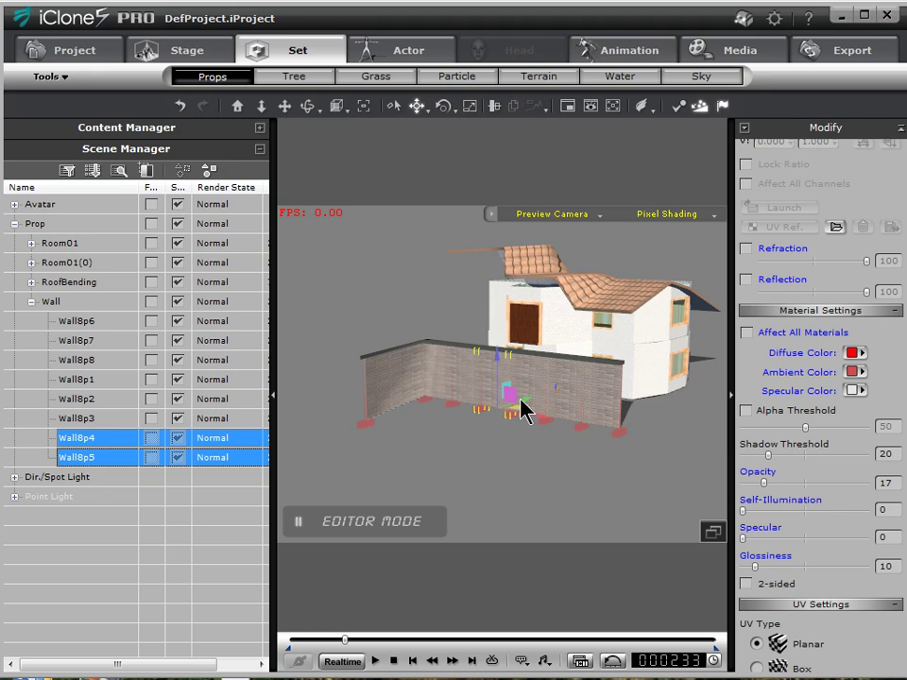
drag(523, 397, 481, 431)
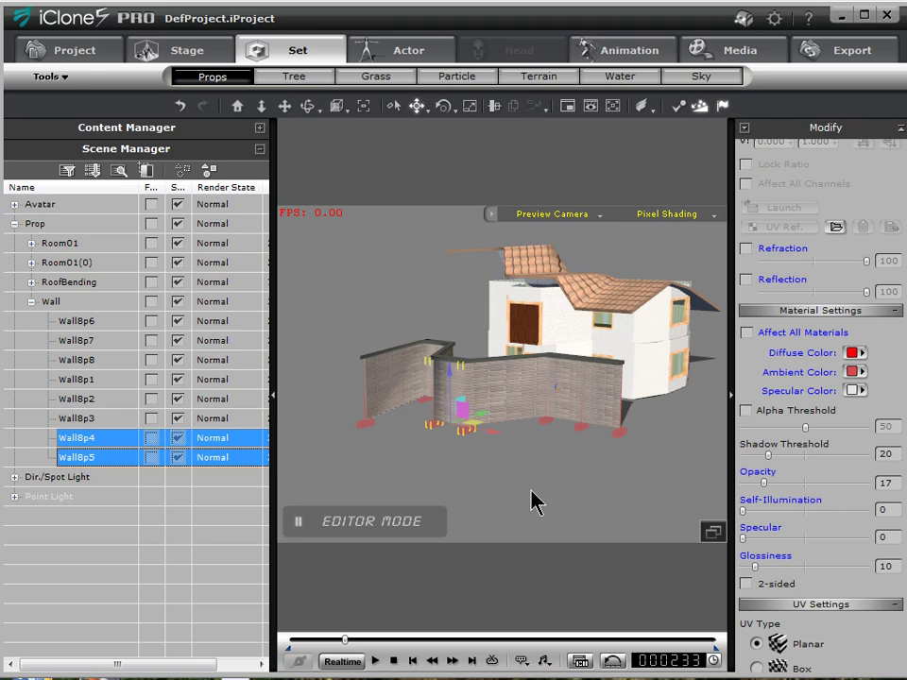
Scale bones Wall8p4 and Wall8p5 up vertically so the wall's middle section rises well above its ends.
click(475, 104)
drag(451, 367, 461, 268)
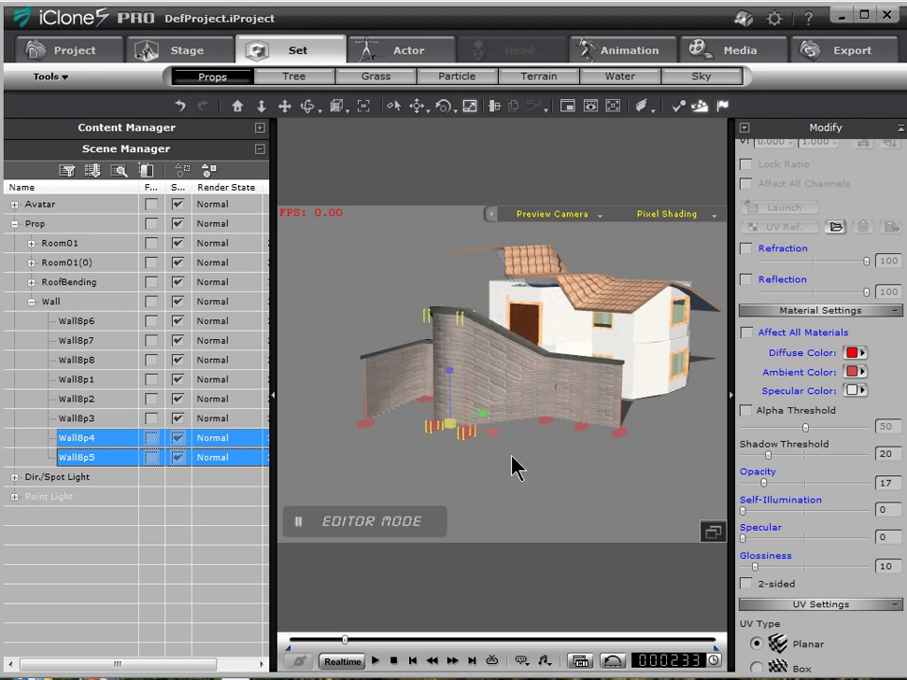
drag(308, 106, 824, 331)
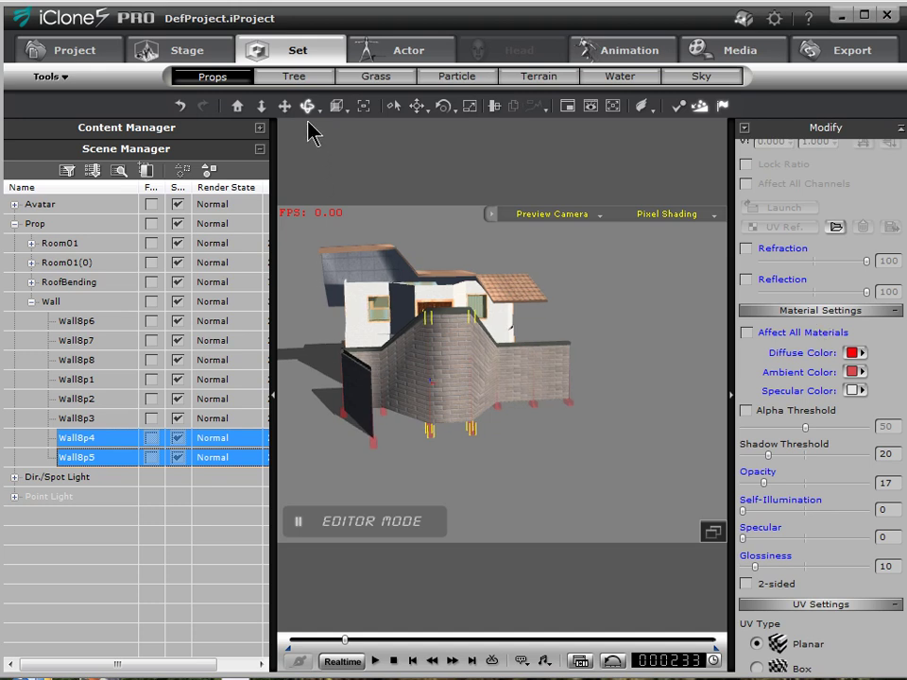
drag(283, 106, 507, 422)
drag(569, 460, 265, 498)
drag(435, 518, 822, 472)
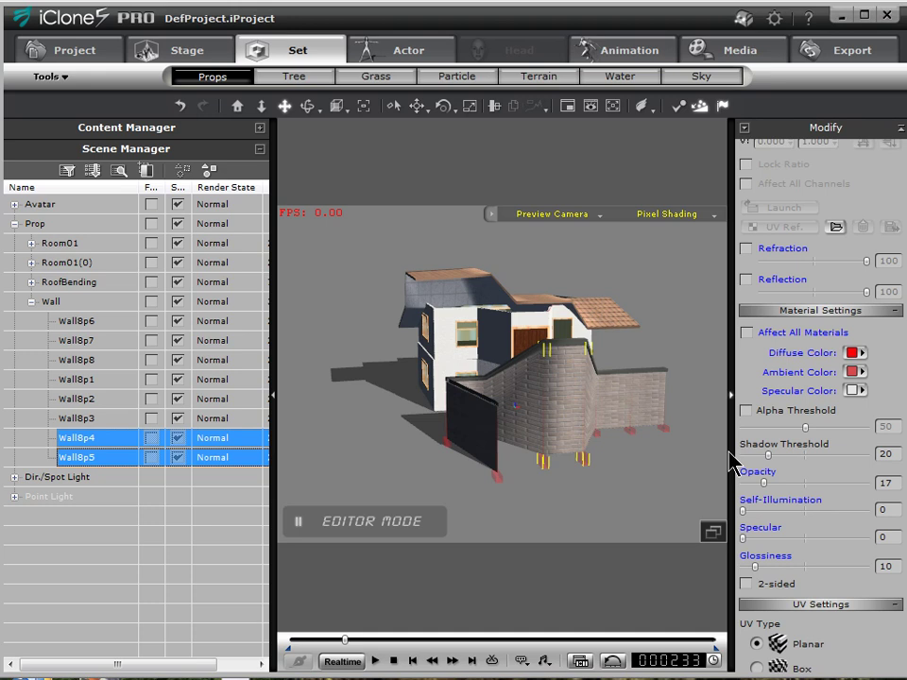
Darken the exterior walls of Room01 by setting the brightness of its WallExterior material to -43.
click(57, 243)
click(32, 242)
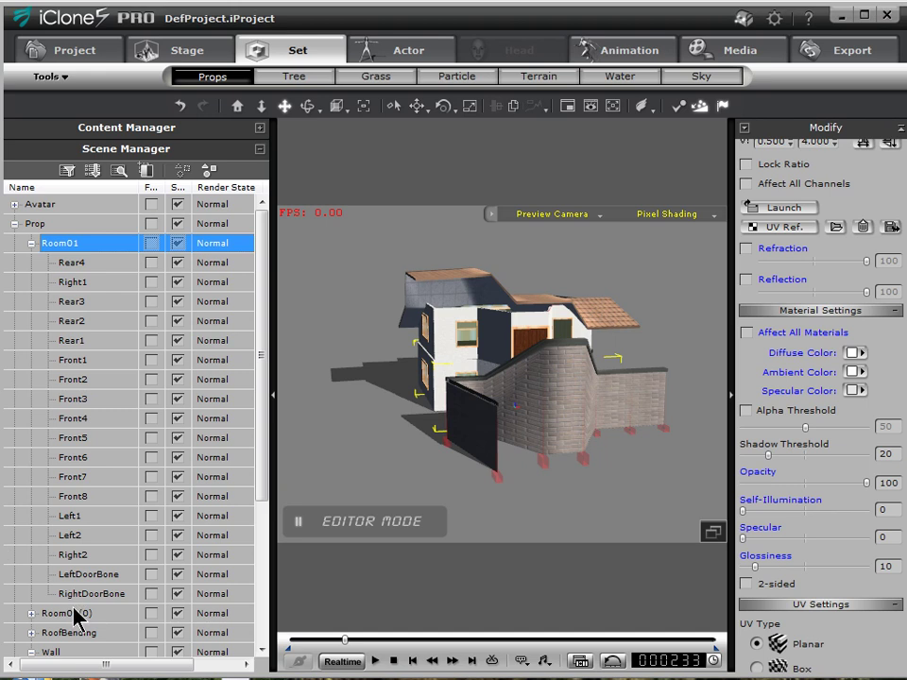
click(744, 128)
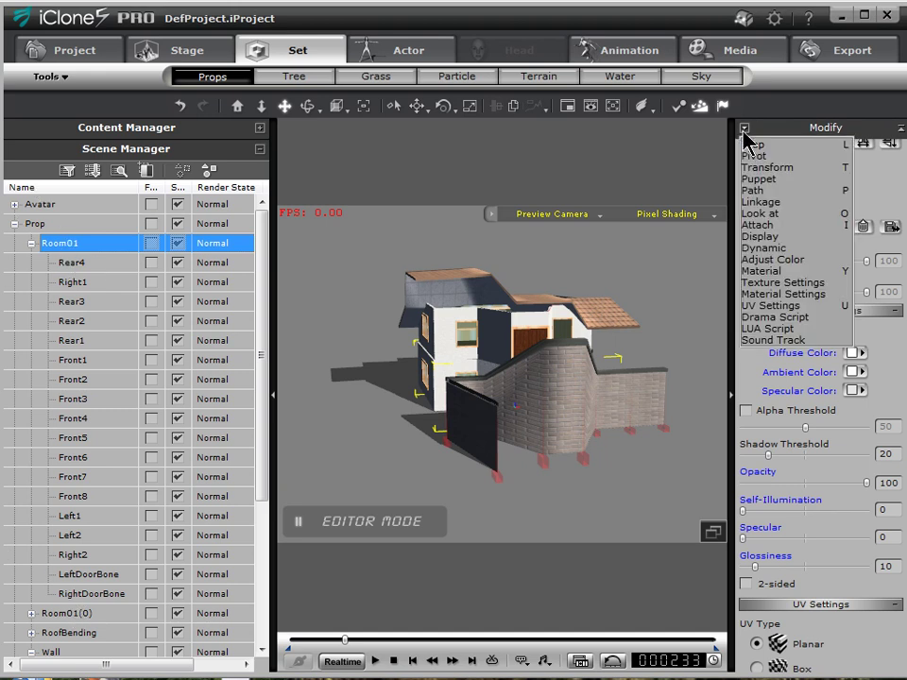
click(784, 271)
scroll(763, 246, up, 3)
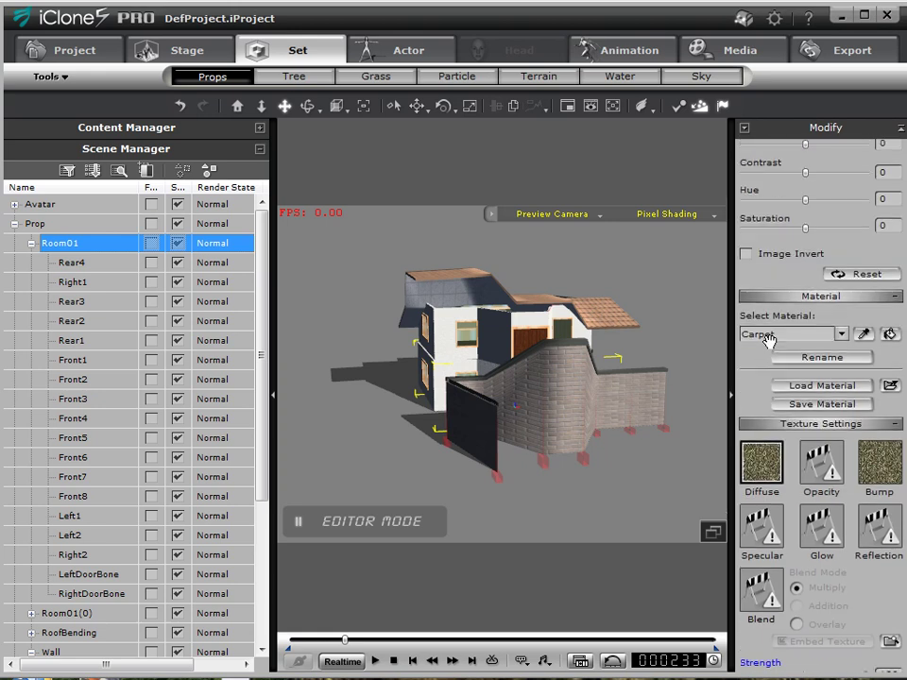
click(837, 341)
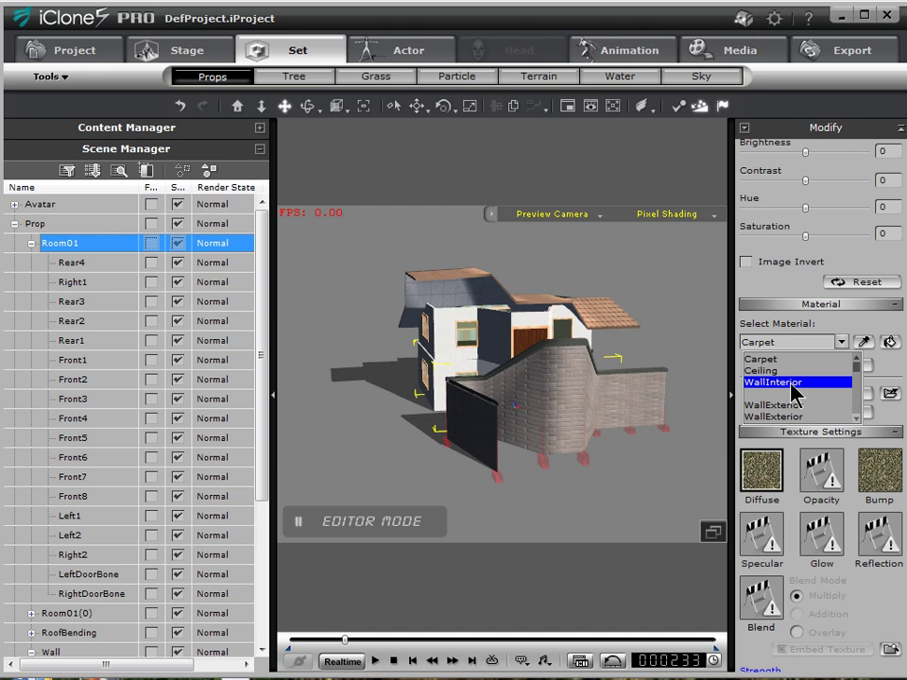
click(799, 417)
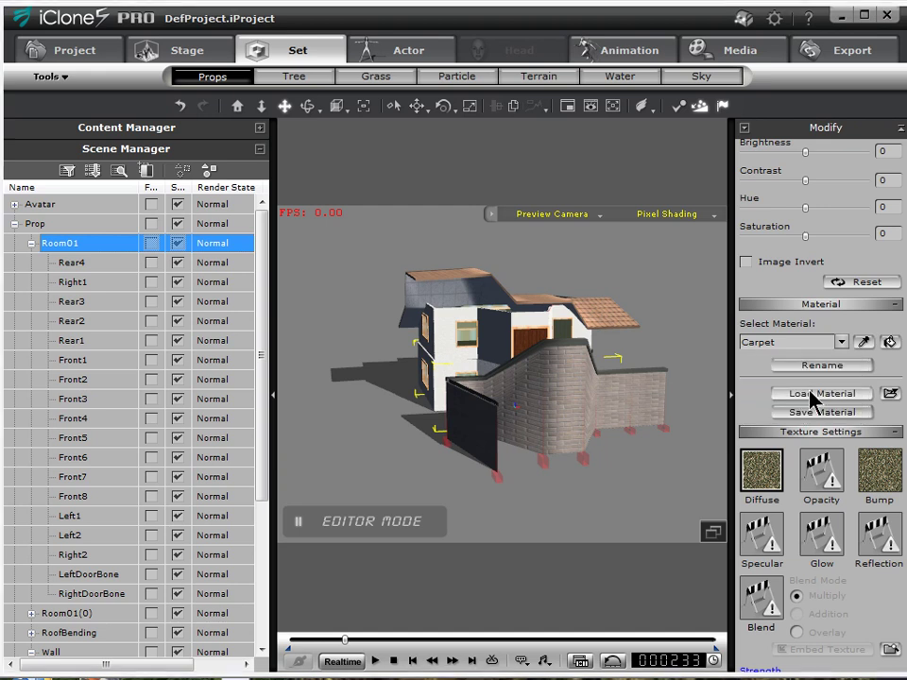
click(839, 342)
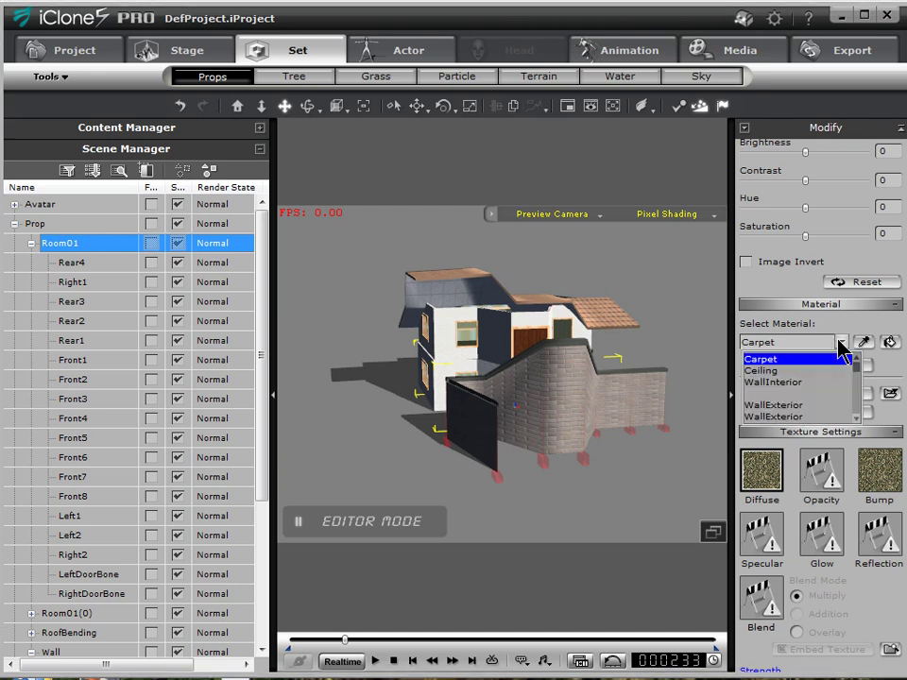
click(776, 405)
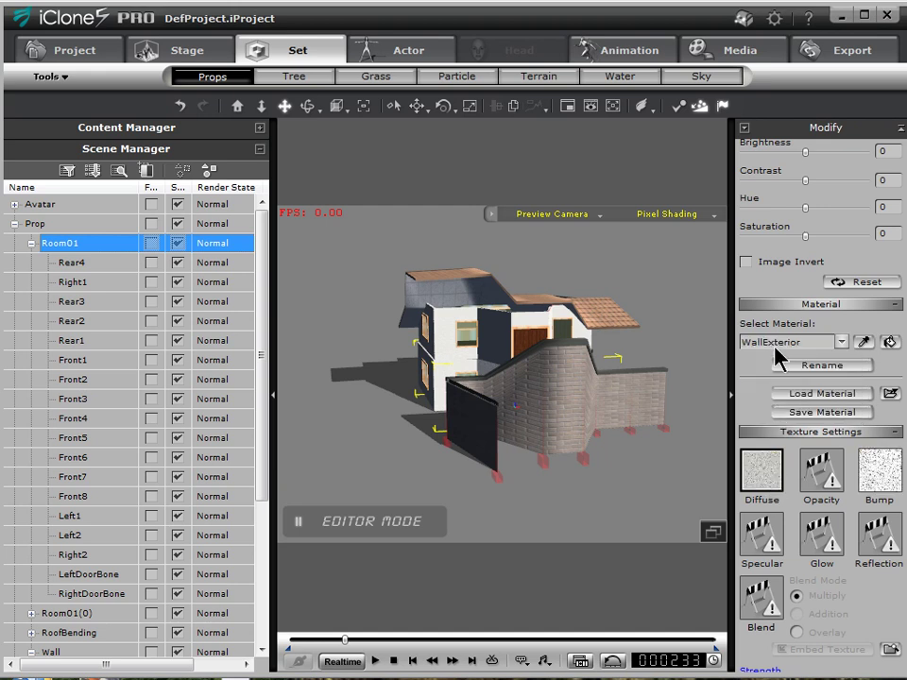
scroll(780, 284, up, 3)
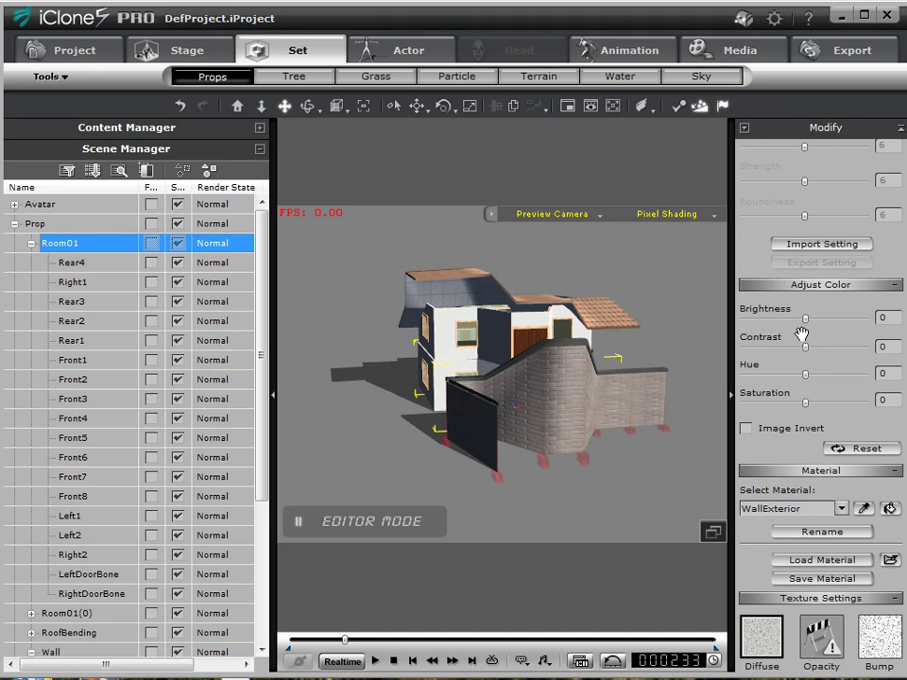
drag(804, 319, 777, 352)
right_drag(397, 369, 2, 477)
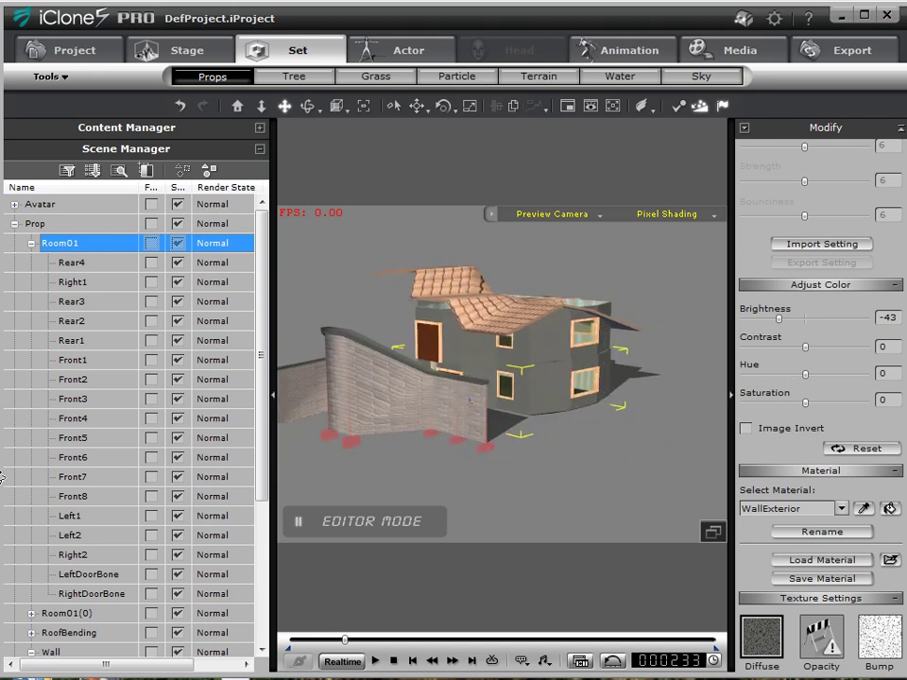